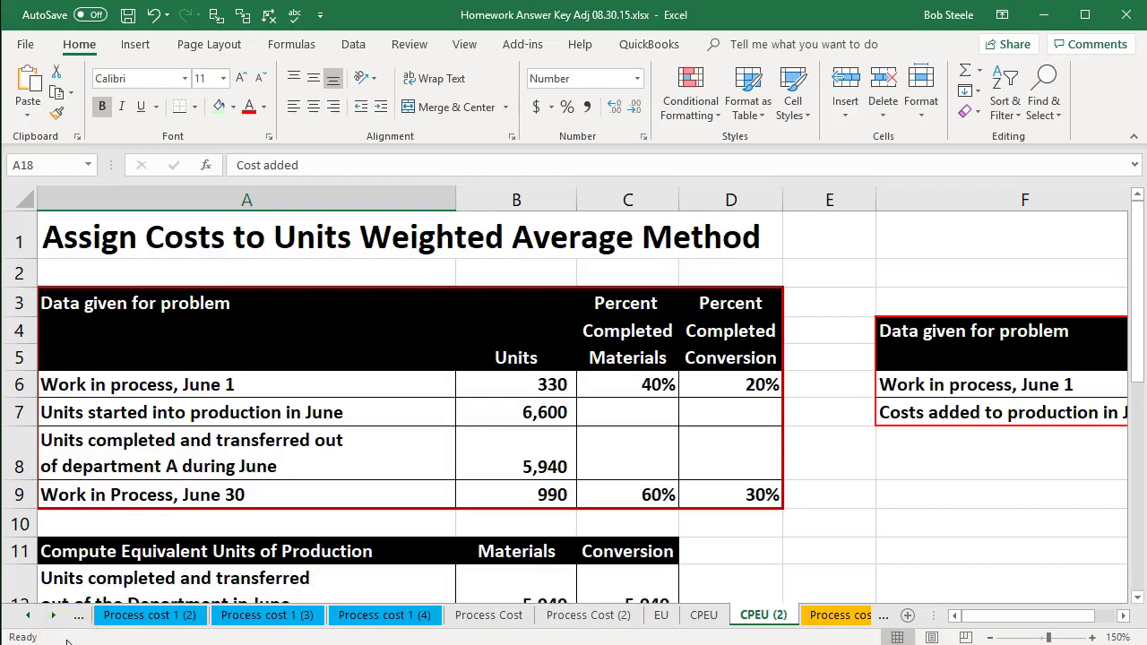
Step: Review the given cost data for June 1 work in process and added materials costs
click(326, 386)
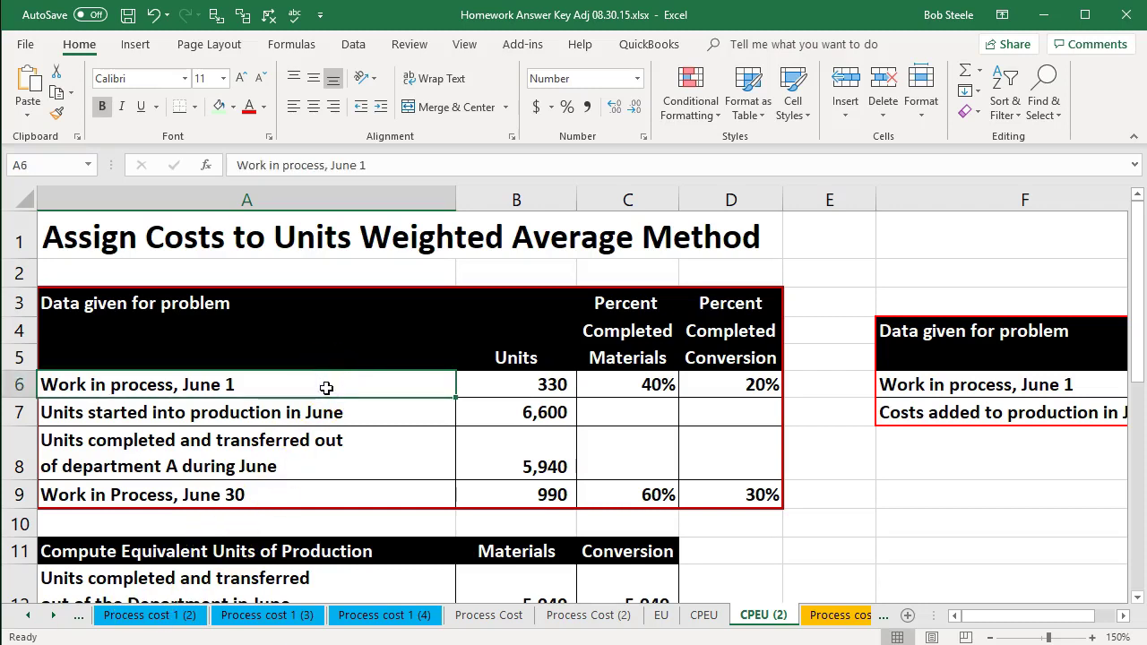
click(944, 354)
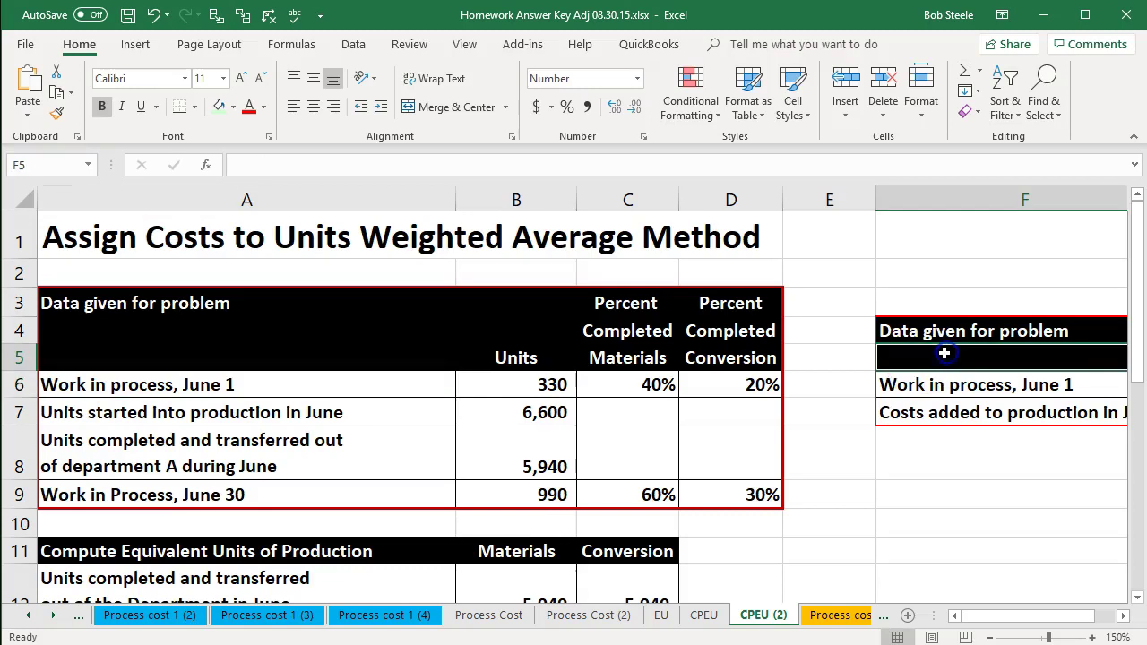
key(Down)
key(Left)
key(Left)
key(Left)
key(Left)
key(Left)
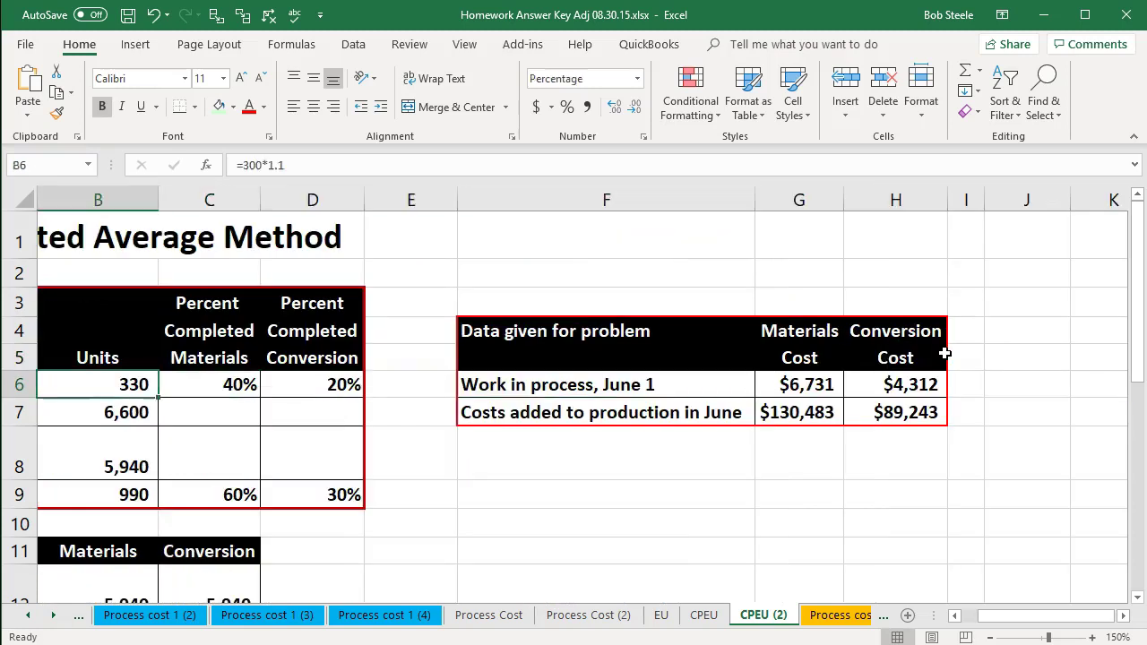
key(Right)
key(Right)
key(Right)
key(Right)
key(Right)
key(Right)
key(Down)
key(Down)
key(Down)
key(Left)
key(Home)
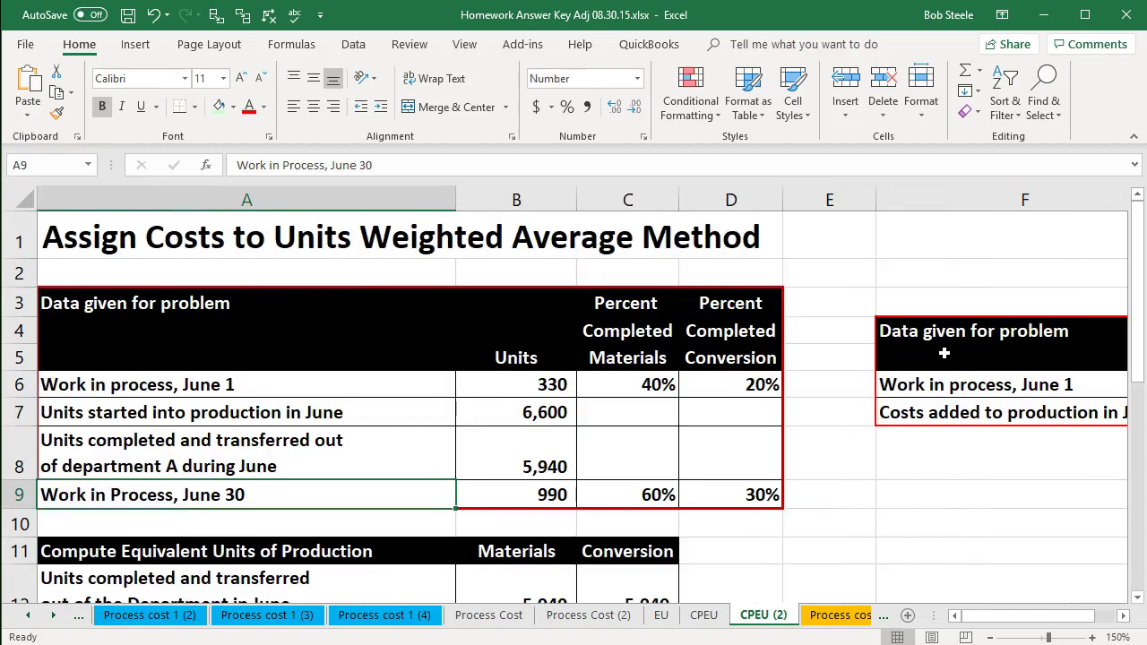
scroll(944, 354, down, 1)
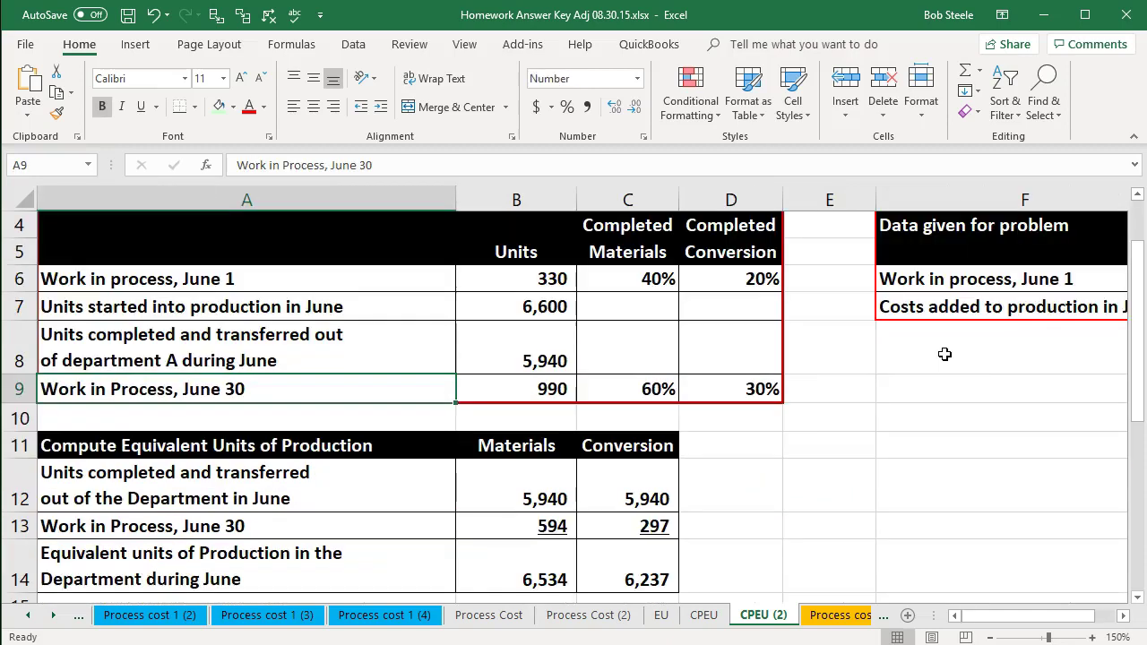
Step: Review the Equivalent Units of Production section's materials and conversion figures
click(354, 445)
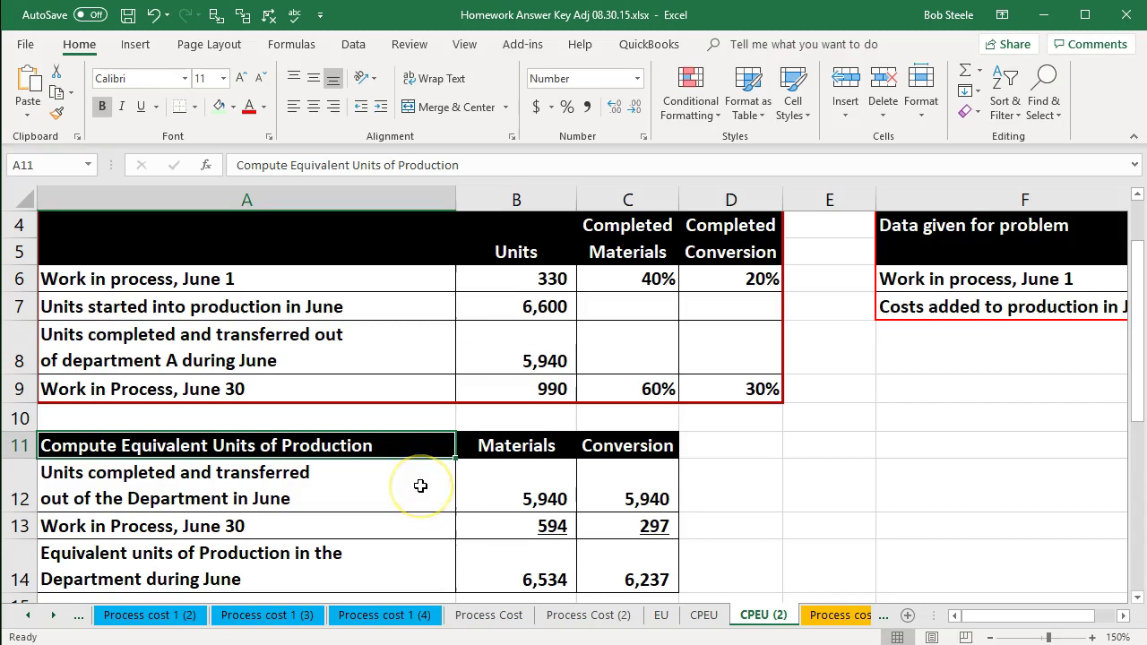
scroll(419, 484, down, 1)
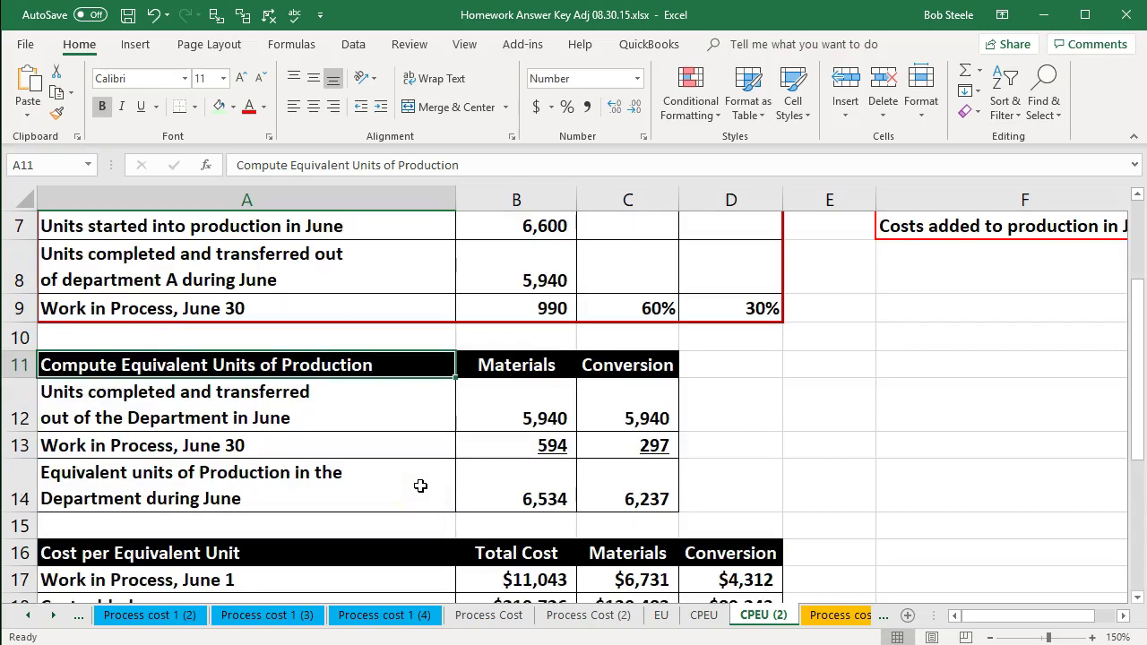
click(475, 487)
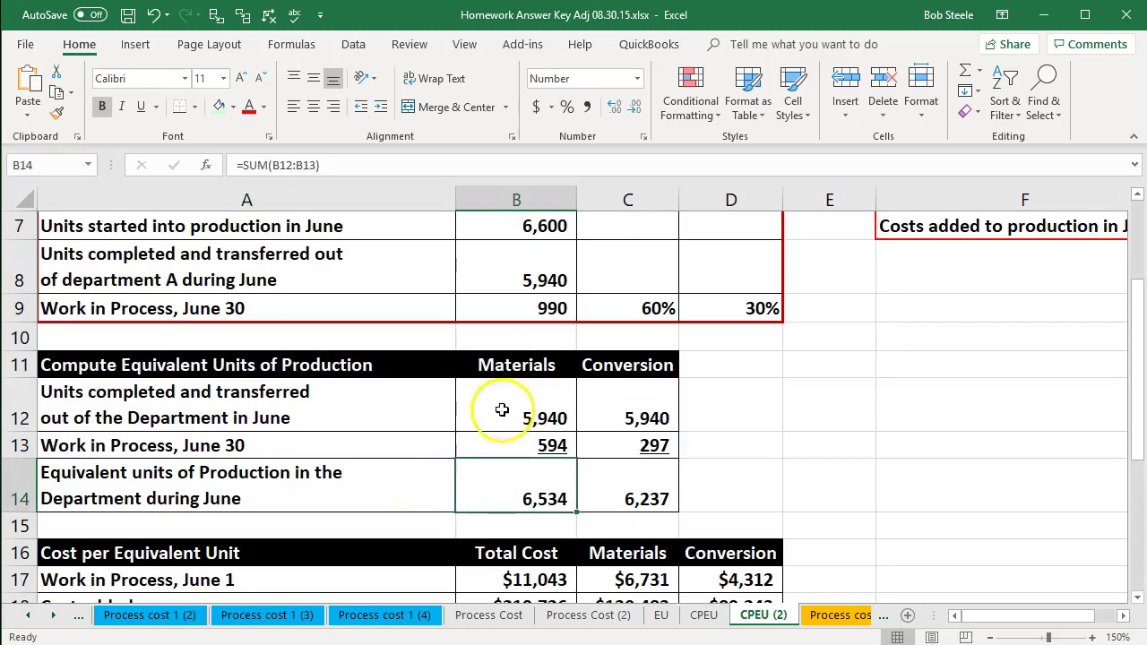
click(509, 366)
key(Right)
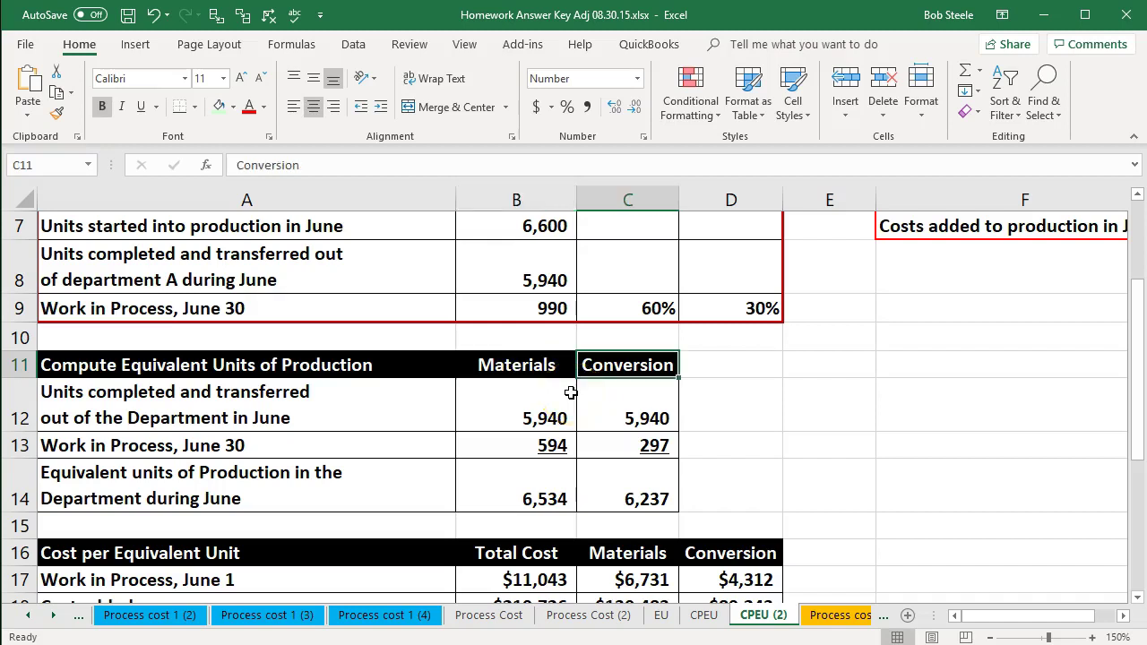
click(333, 411)
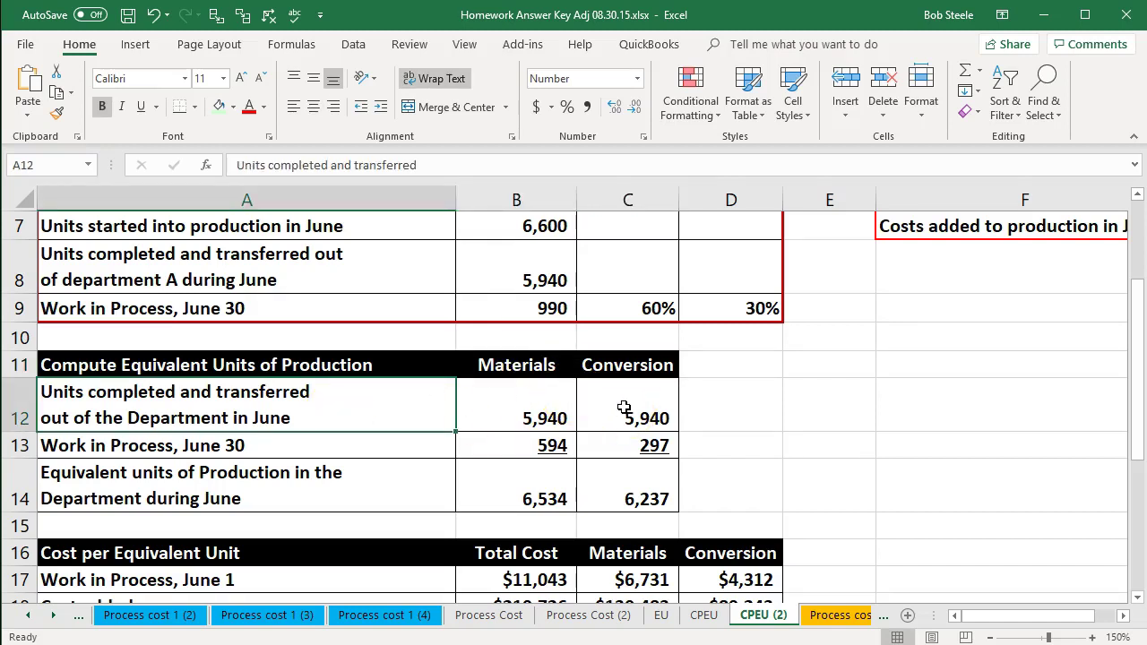
key(Down)
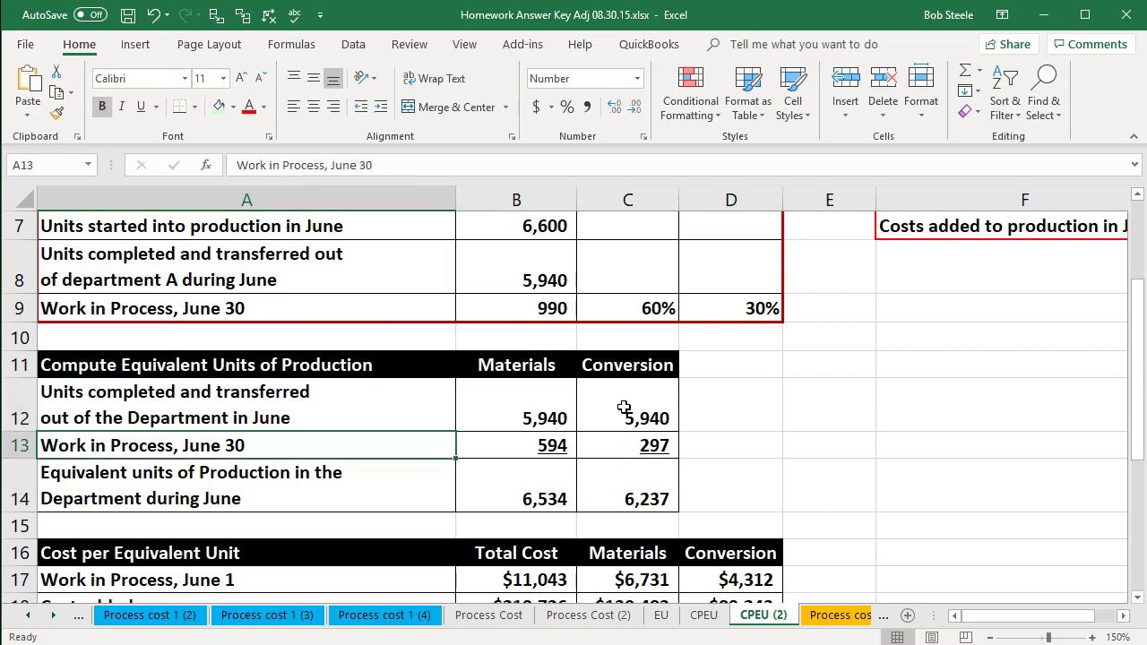
scroll(820, 495, up, 2)
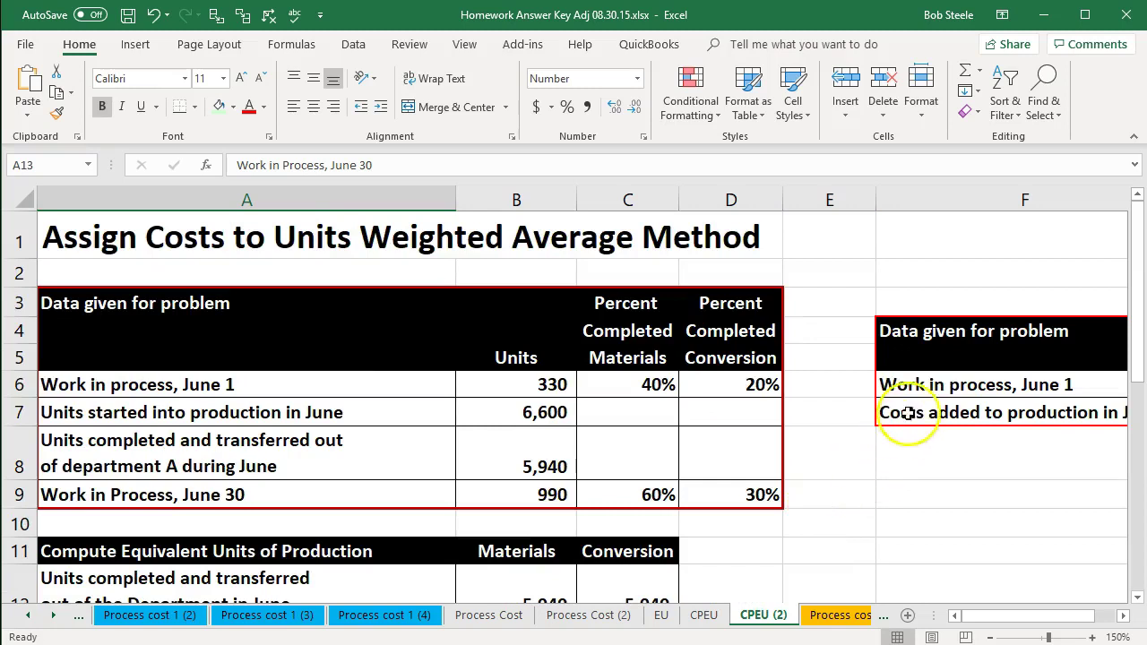
Step: Recheck the June 1 work-in-process and materials cost figures in the given data
click(923, 386)
key(Right)
key(Down)
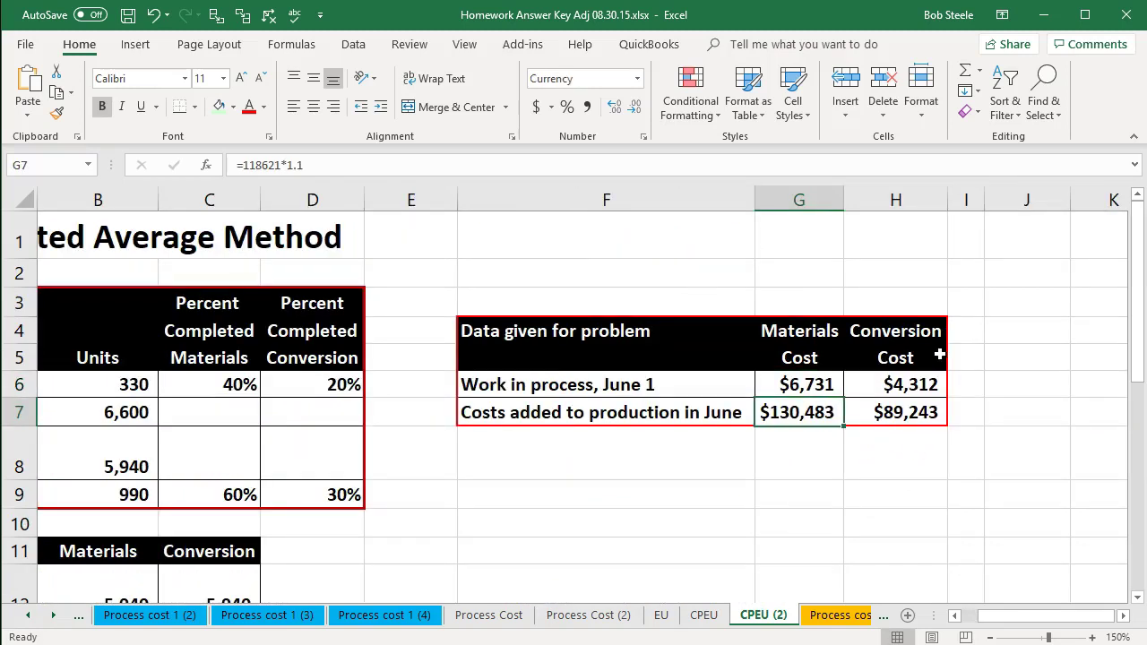
key(Down)
key(Down)
key(Down)
key(Down)
key(Down)
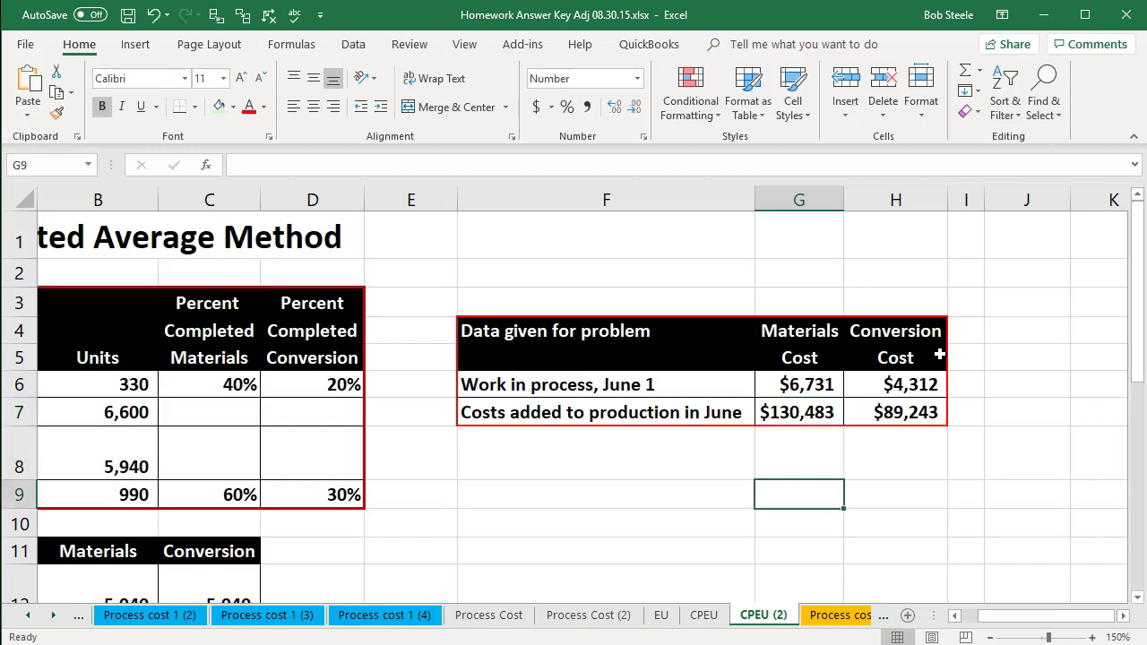
key(Left)
key(Home)
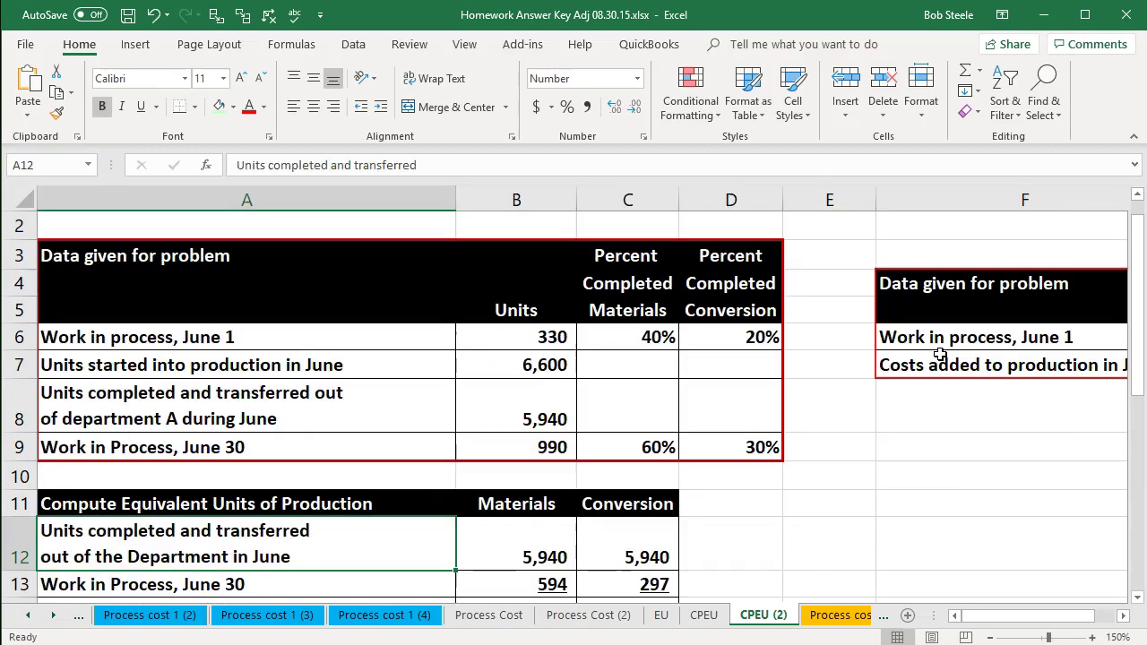
key(Down)
key(Down)
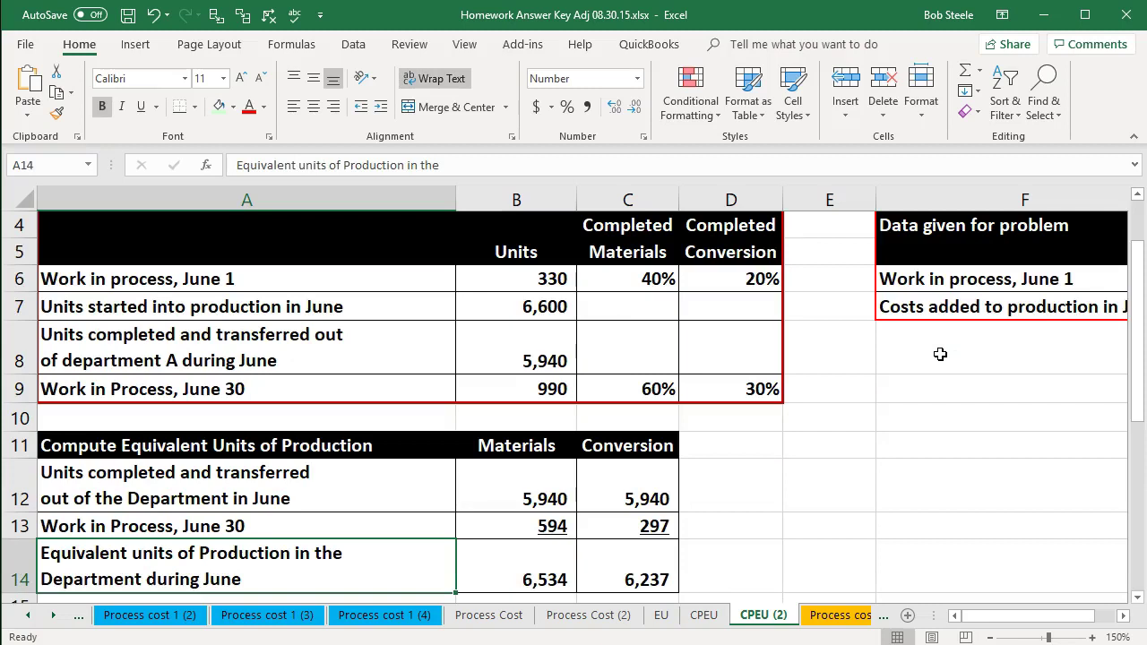
scroll(940, 354, down, 3)
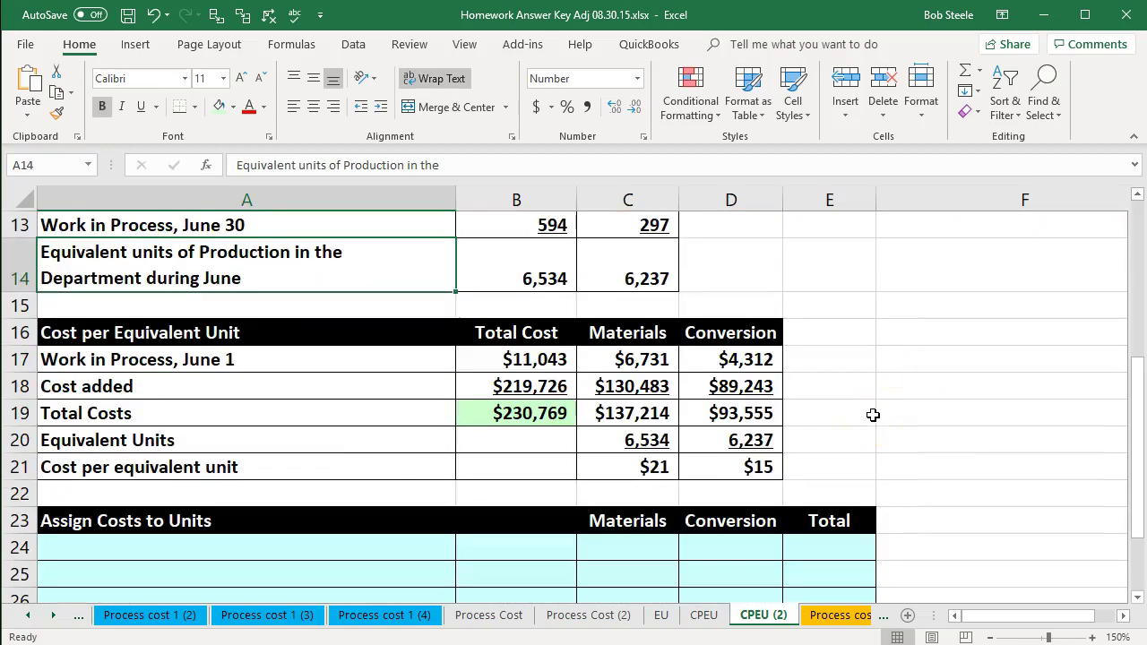
Step: Inspect the Cost per Equivalent Unit section's June 1 total, materials and conversion formulas
click(318, 332)
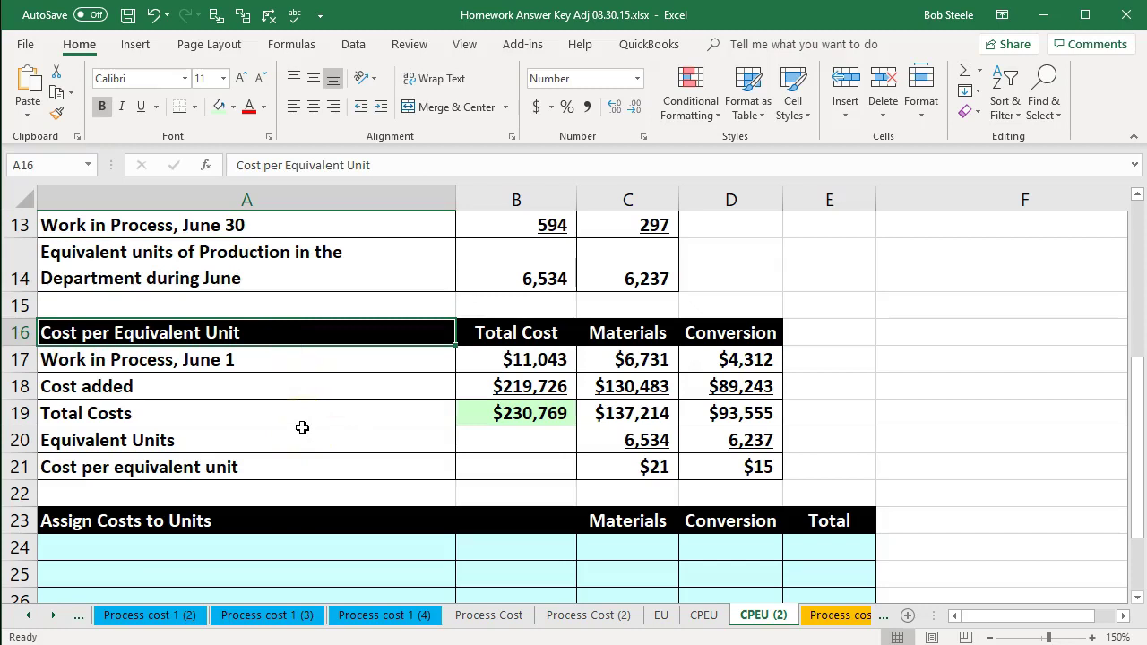
click(533, 359)
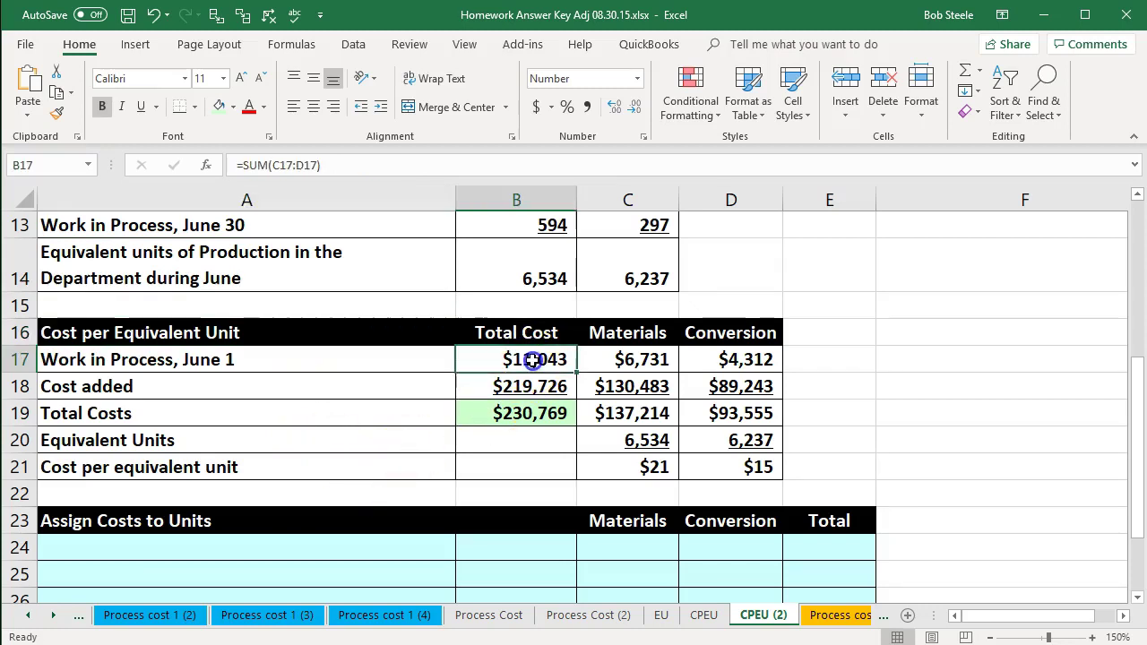
click(626, 359)
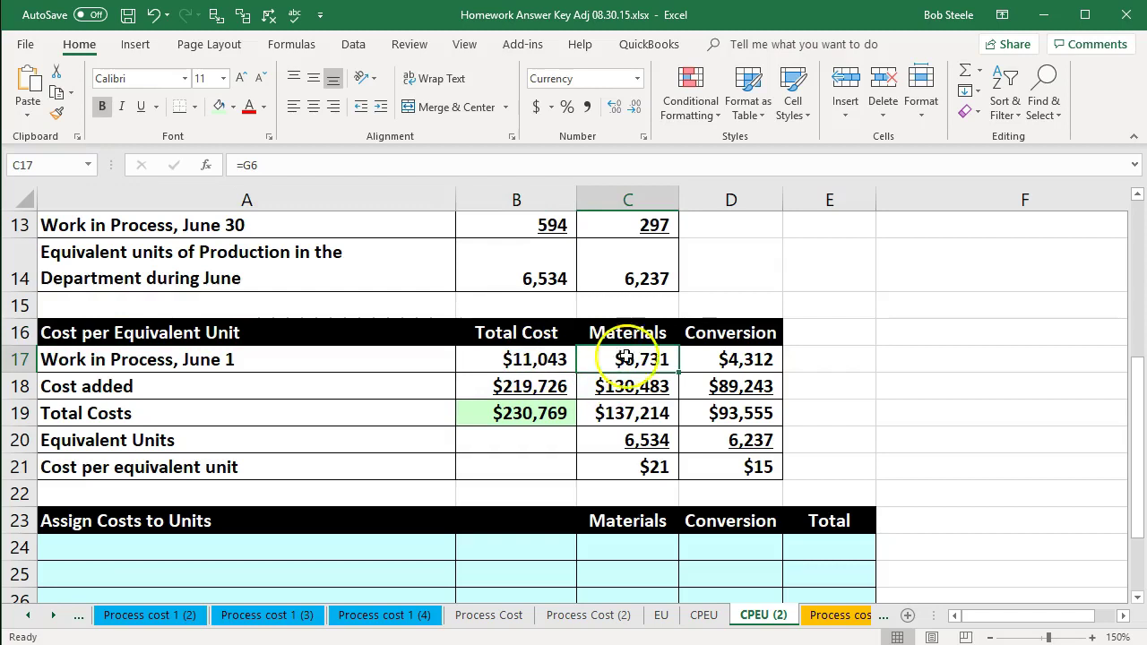
click(721, 358)
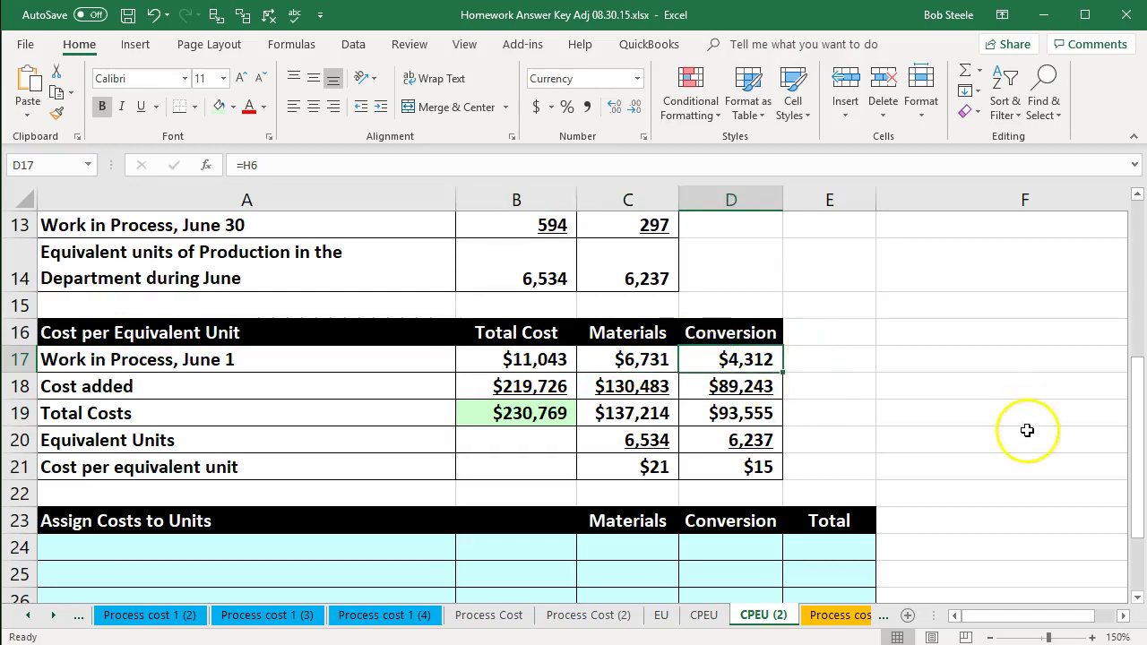
scroll(1028, 430, up, 4)
Step: Compare the materials and conversion costs against the $230,769 Total Costs row
click(1044, 387)
key(Right)
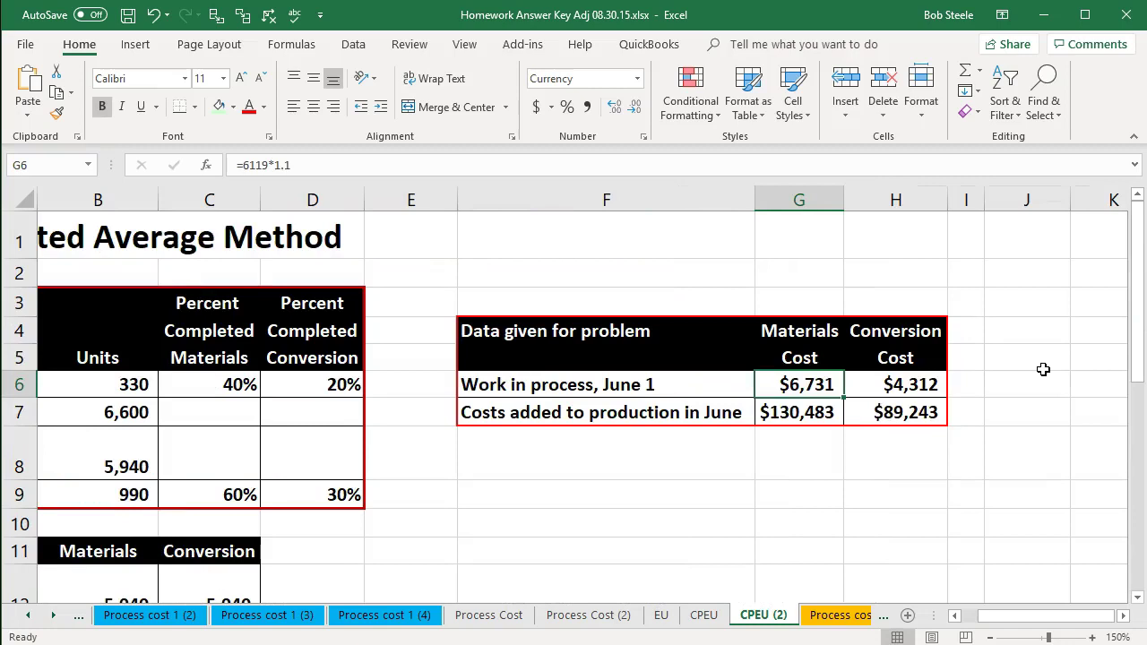
key(Down)
key(Down)
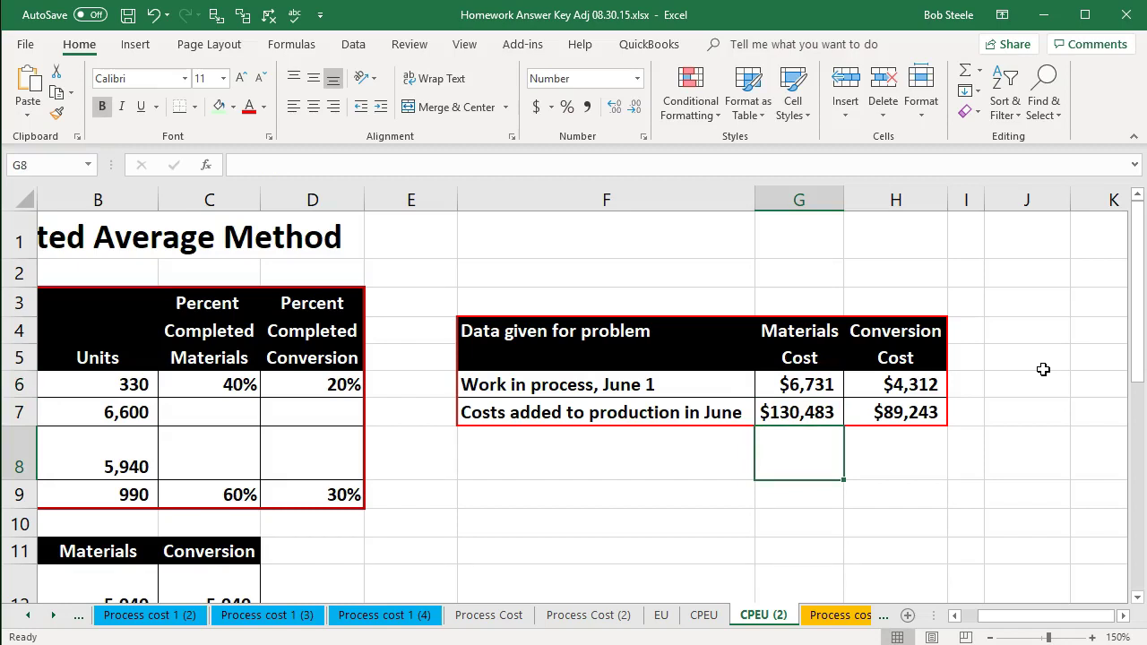
key(Down)
key(Down)
key(Down)
key(Down)
key(Left)
key(Left)
key(Left)
key(Left)
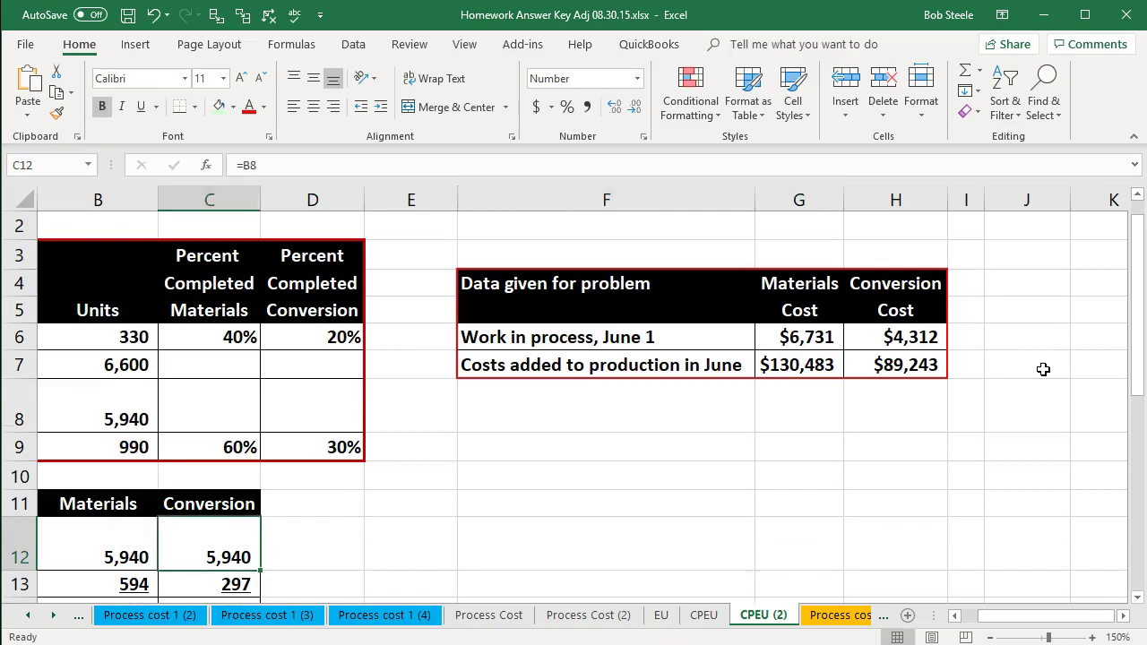
key(Left)
key(Left)
key(Down)
key(Down)
key(Down)
key(Down)
key(Down)
key(Down)
key(Down)
key(Down)
key(Down)
key(Up)
key(Up)
key(Up)
key(Down)
key(Right)
key(Right)
key(Right)
key(Left)
key(Right)
key(Left)
key(Right)
key(Left)
key(Right)
key(Left)
key(Left)
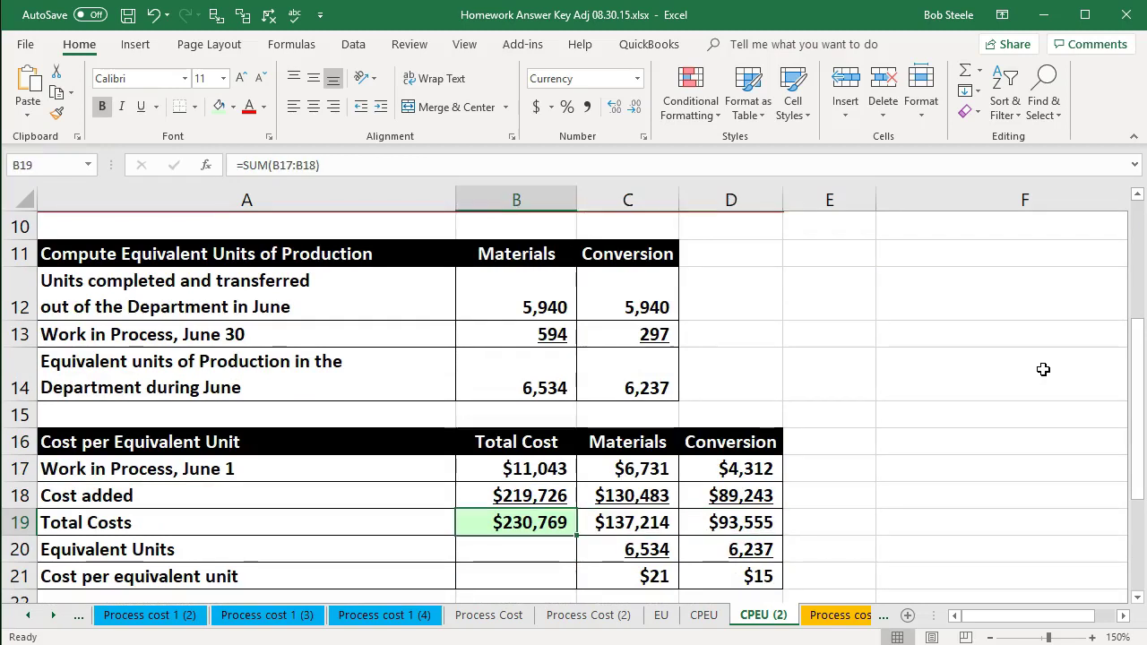
scroll(1044, 369, down, 1)
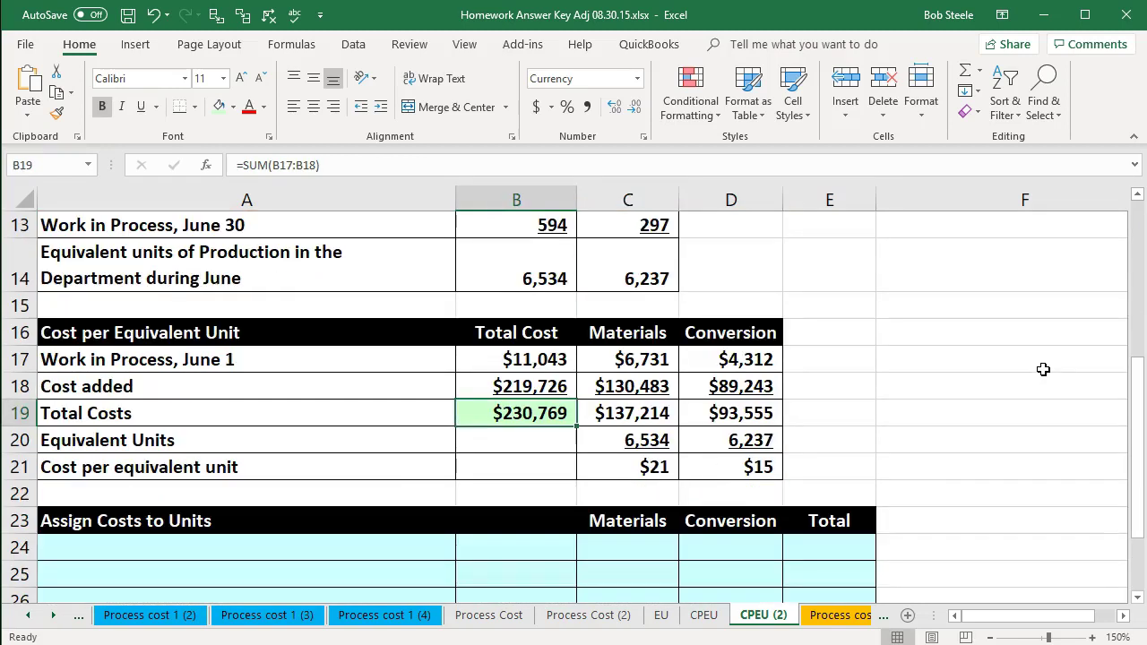
Step: Check the equivalent units and cost per equivalent unit calculations for materials and conversion
click(663, 451)
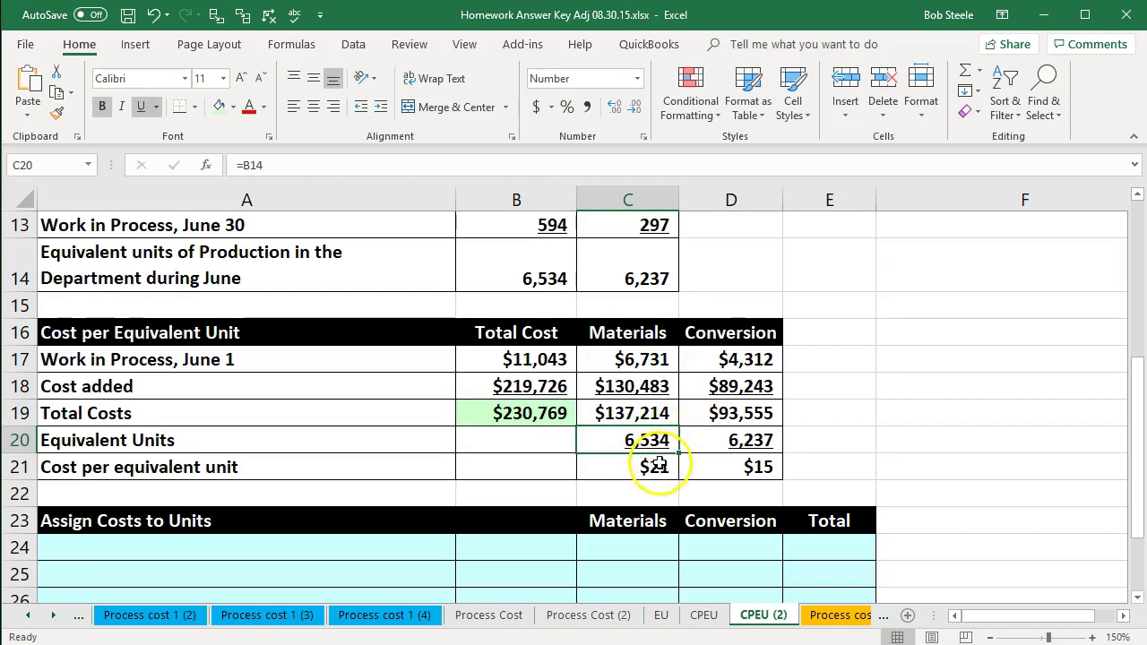
click(659, 467)
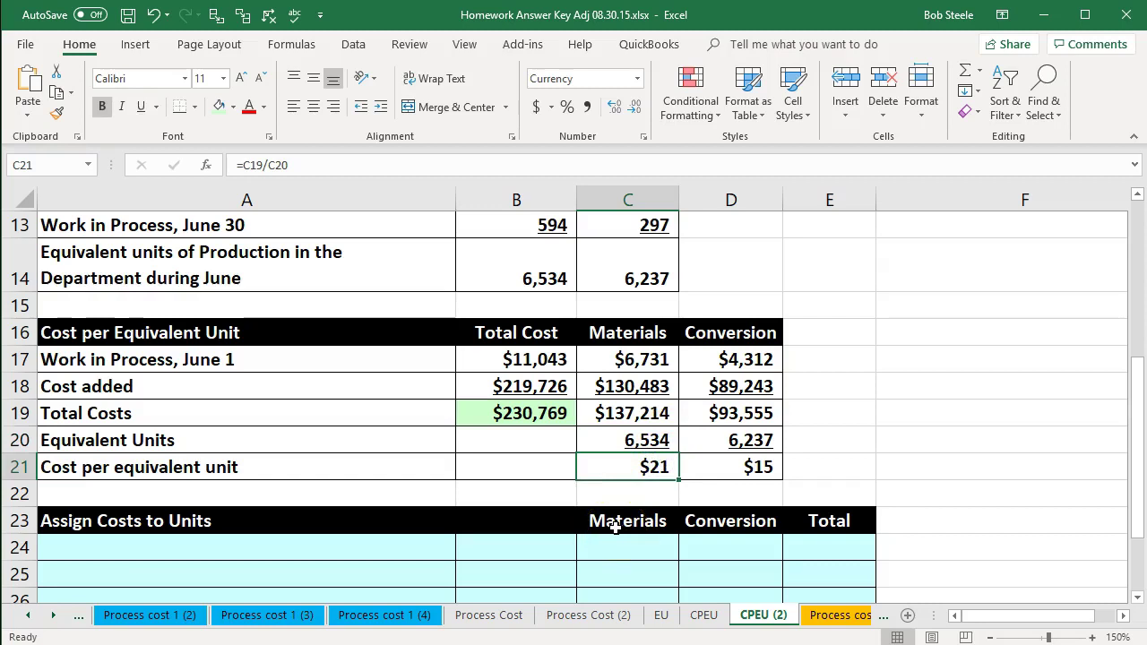
drag(656, 464, 704, 466)
scroll(717, 496, up, 1)
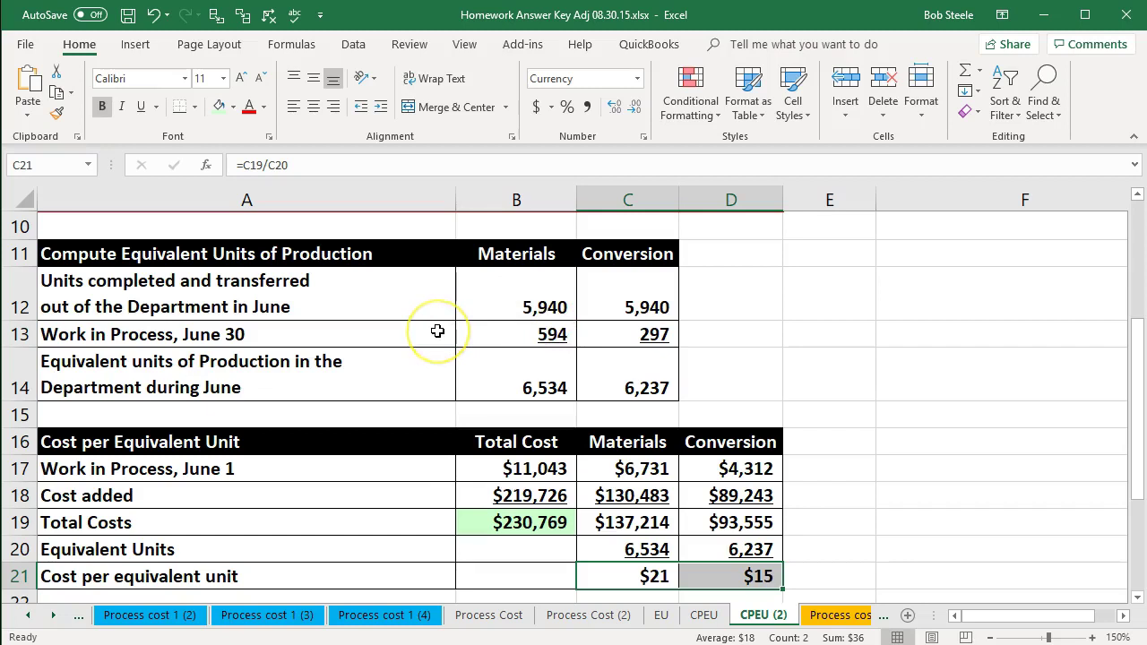
scroll(437, 332, down, 3)
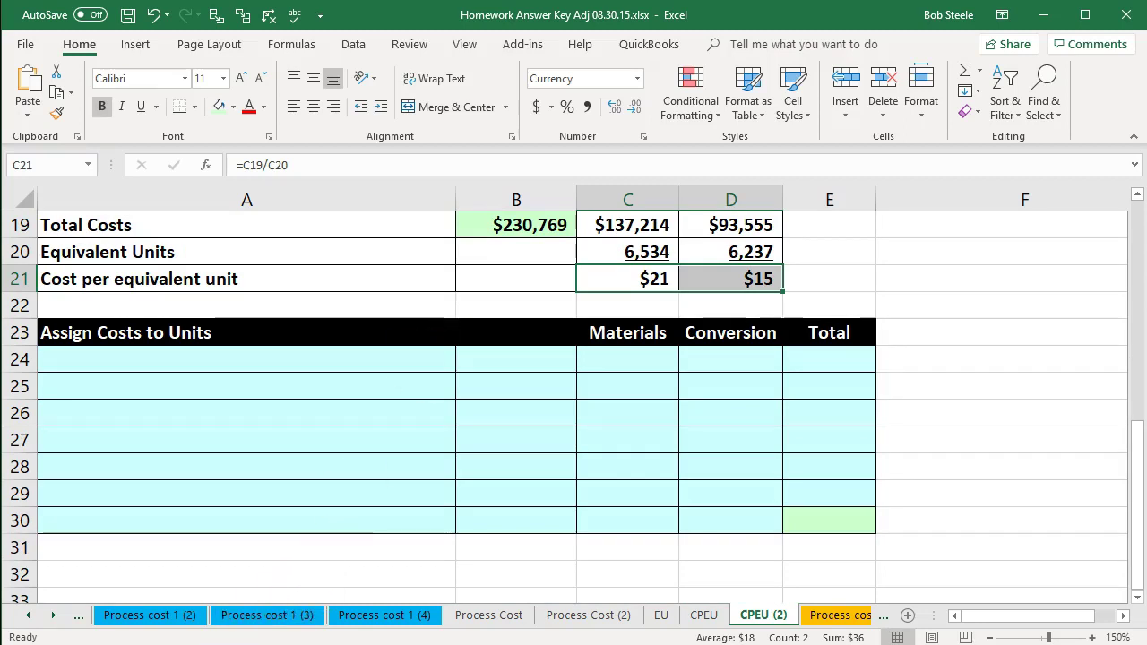
Step: Paste the Ending WIP Equivalent units label in A24 and link 594 and 297 into C24:D24
click(185, 357)
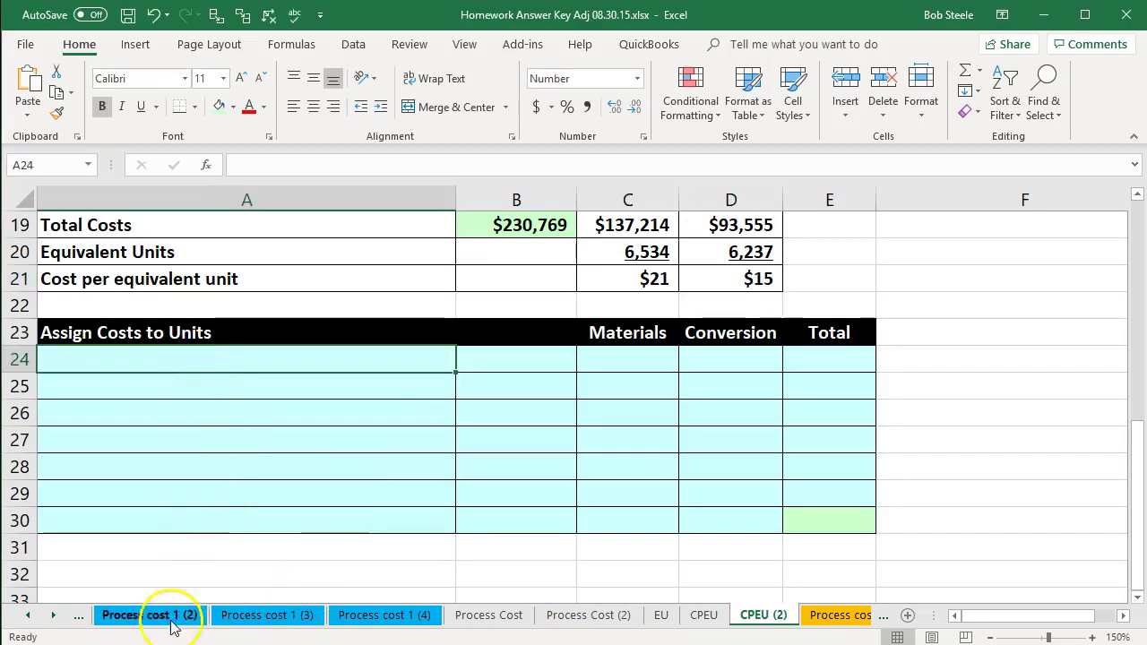
text(Ending WIP Equivalent units)
click(645, 357)
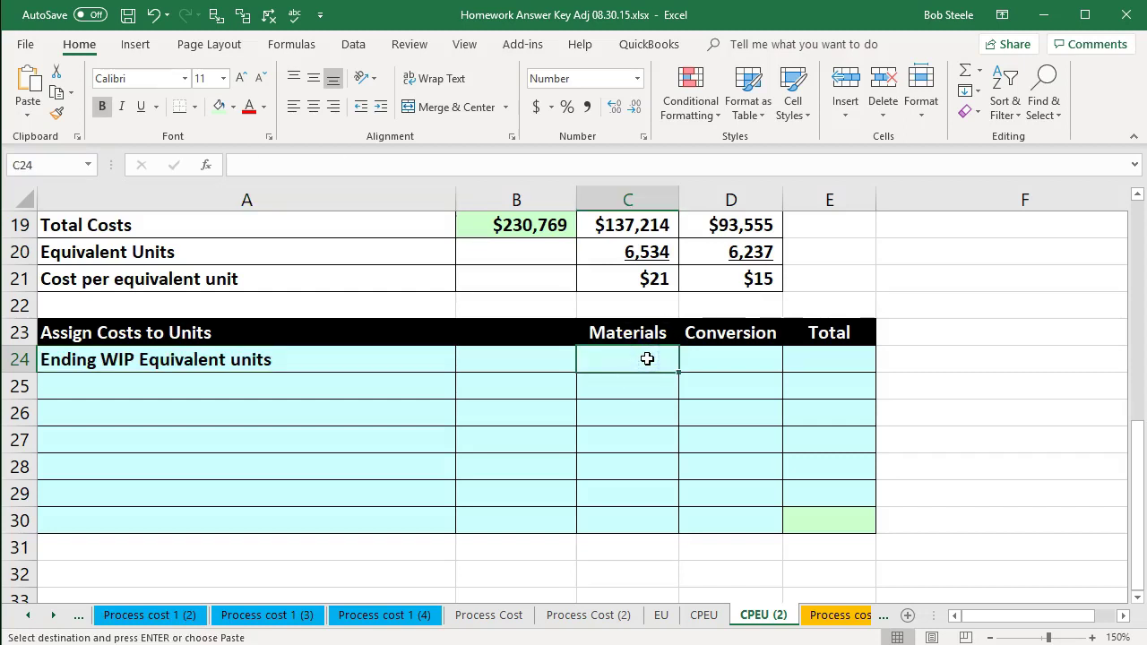
text(=)
scroll(527, 354, up, 3)
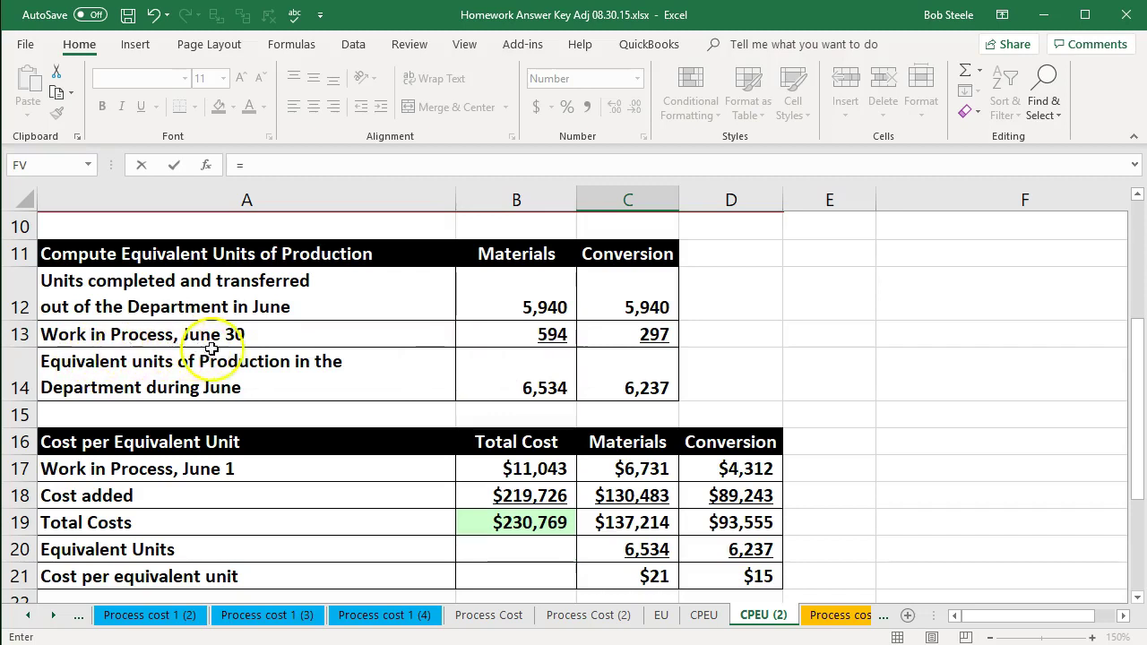
click(504, 329)
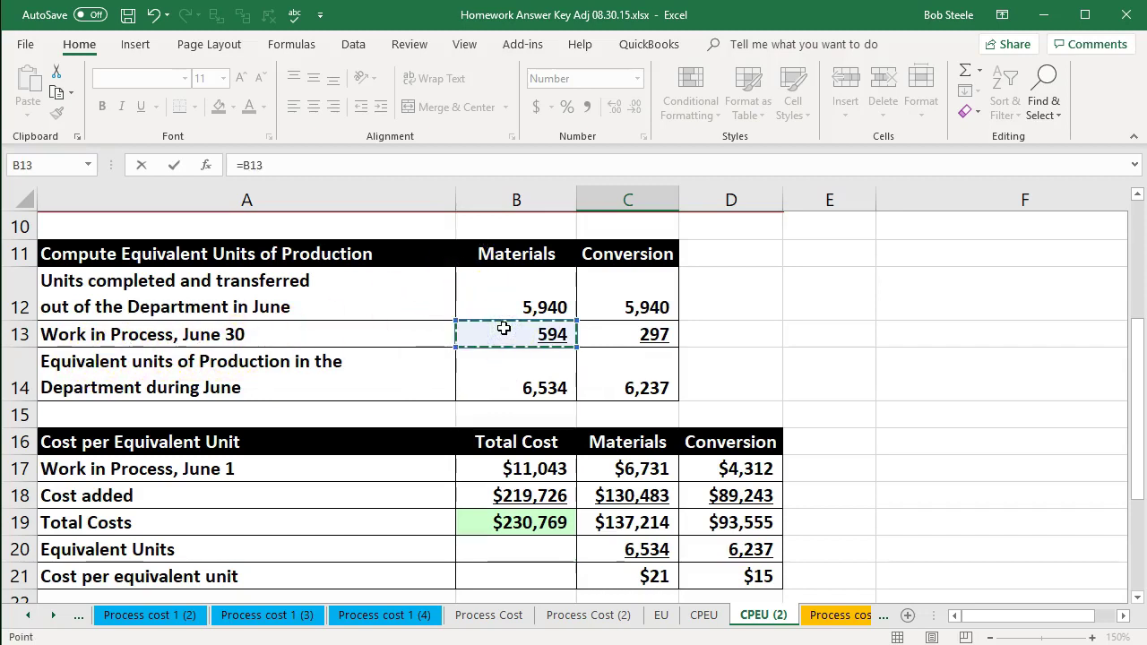
key(Tab)
scroll(504, 331, down, 1)
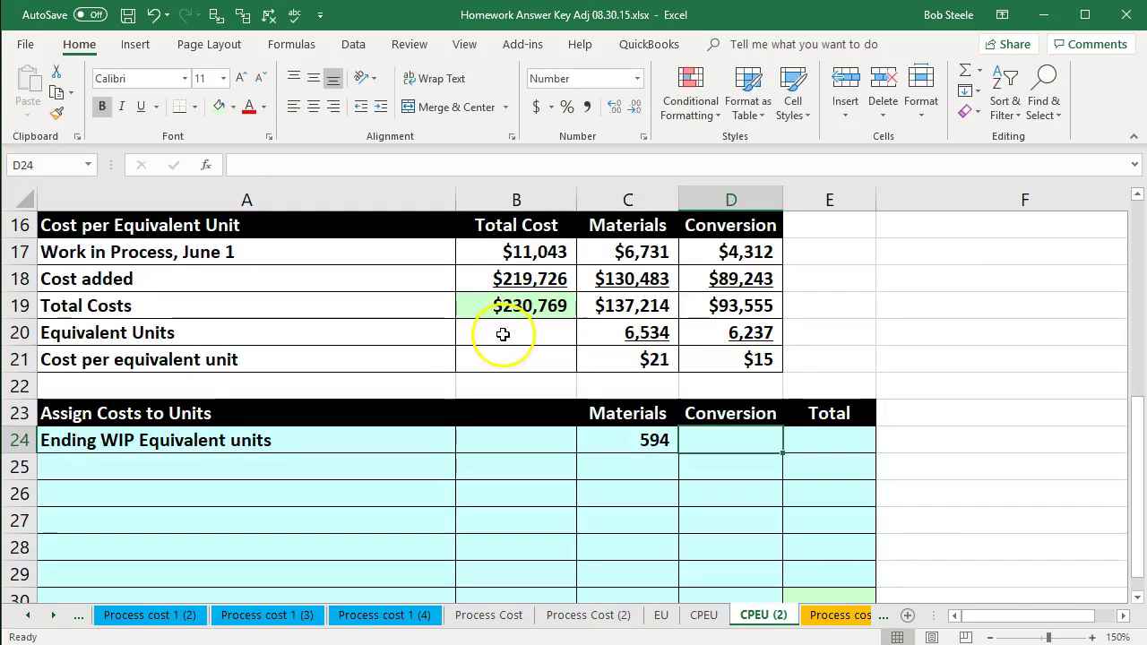
text(=)
scroll(504, 335, up, 3)
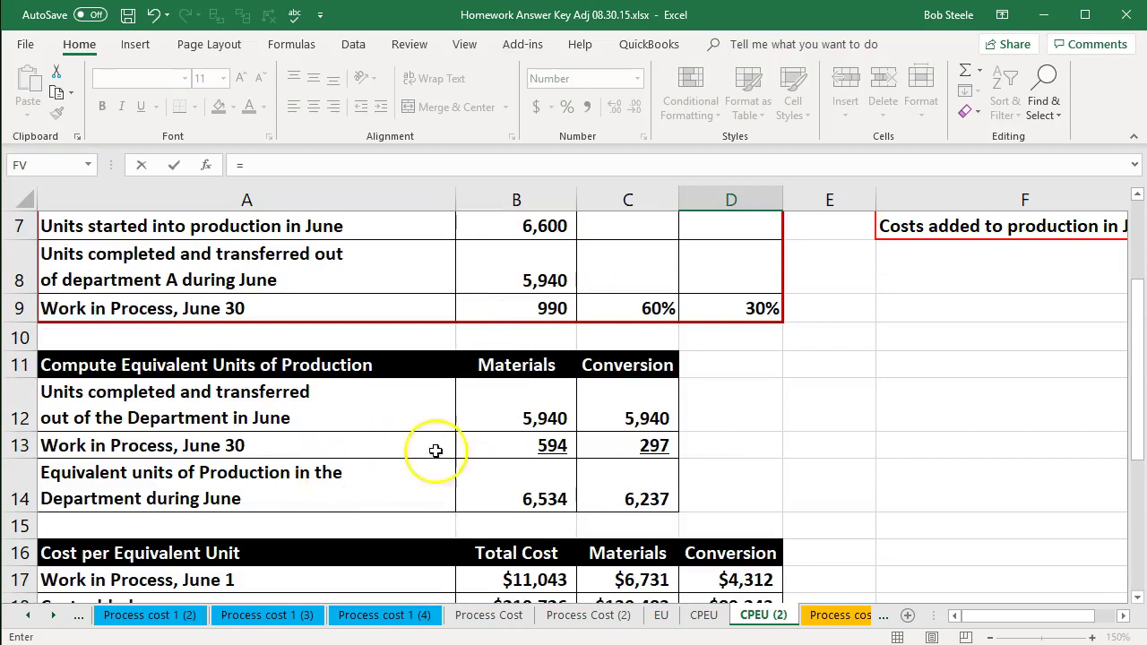
click(652, 437)
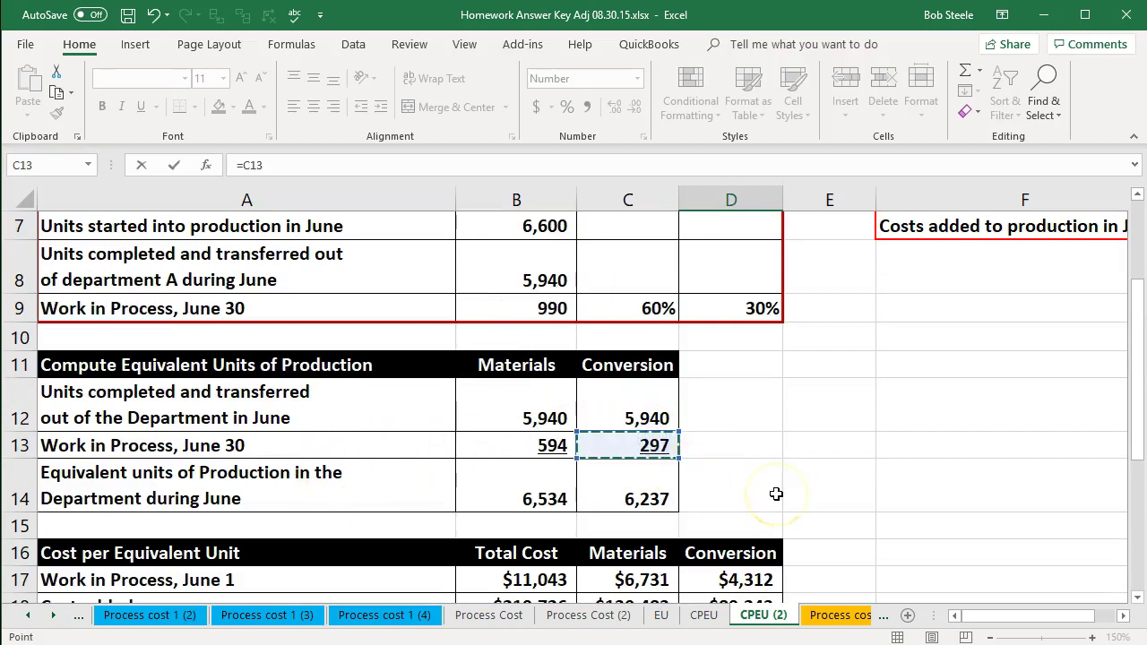
key(Return)
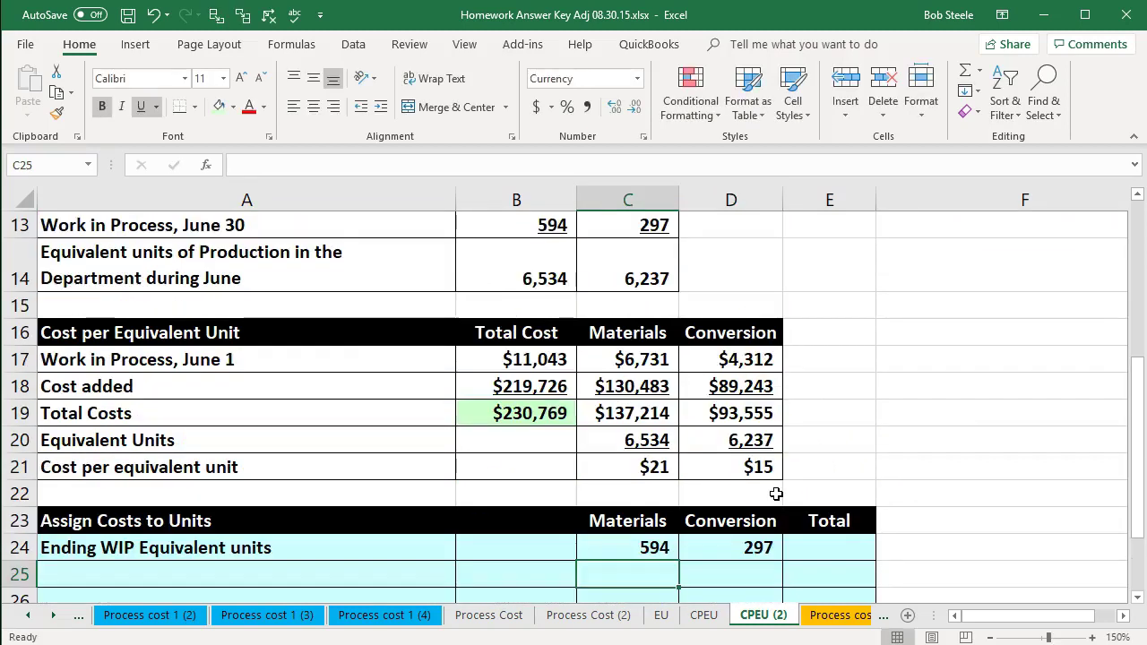
scroll(776, 494, down, 1)
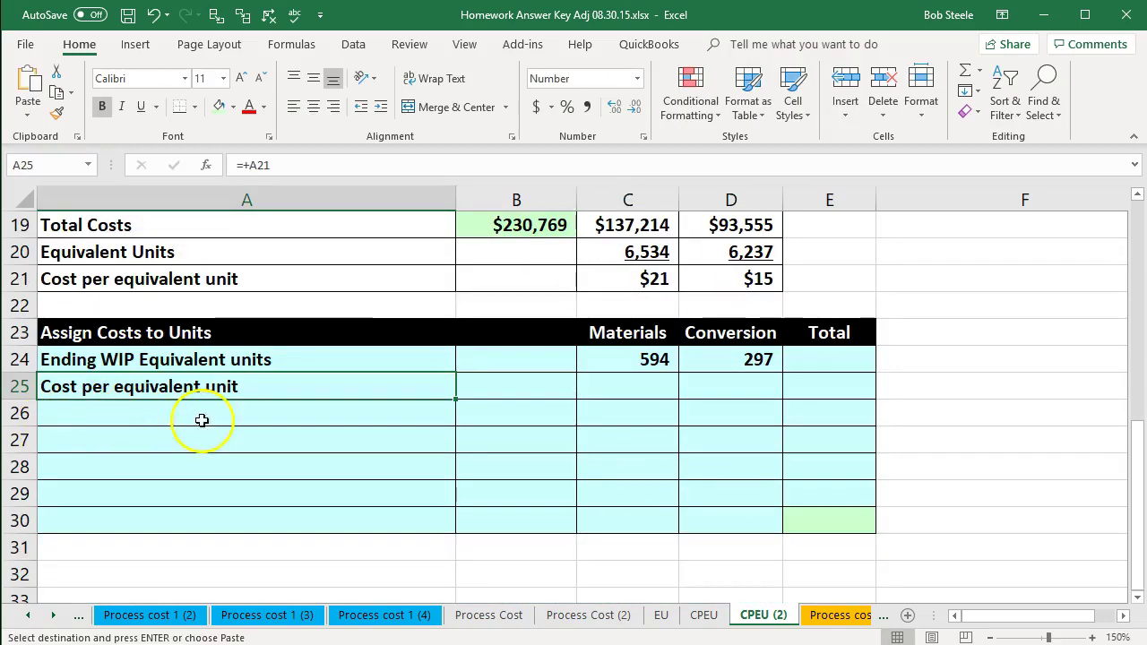
Step: Link the $21 and $15 cost per equivalent unit into C25 and D25
click(621, 386)
scroll(690, 484, up, 1)
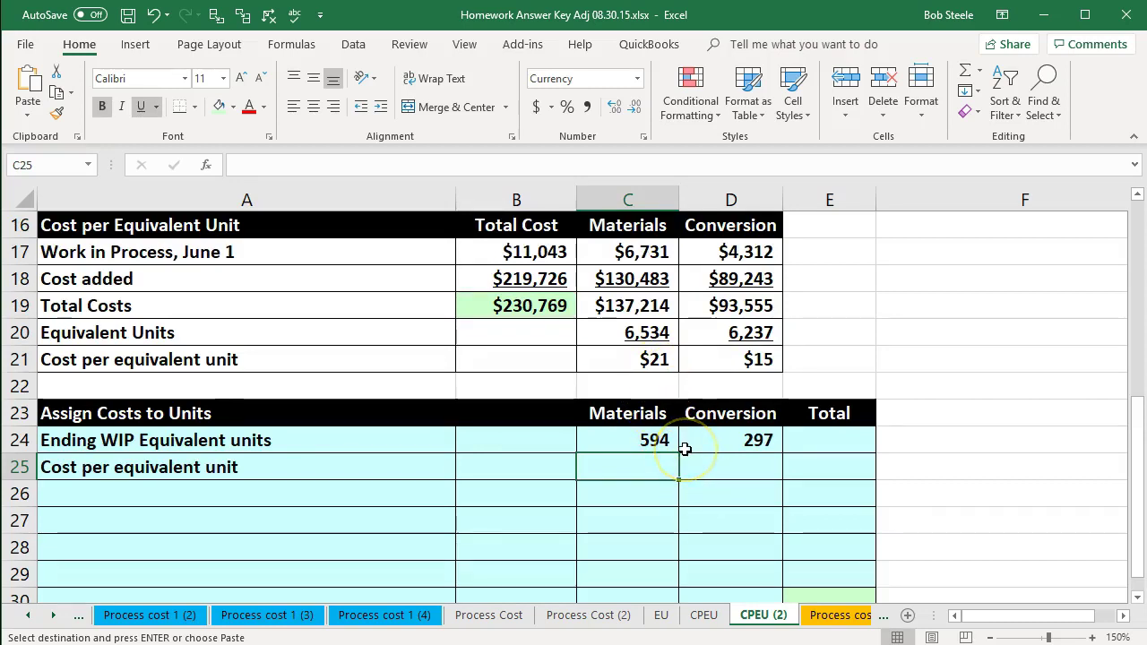
text(=)
click(645, 359)
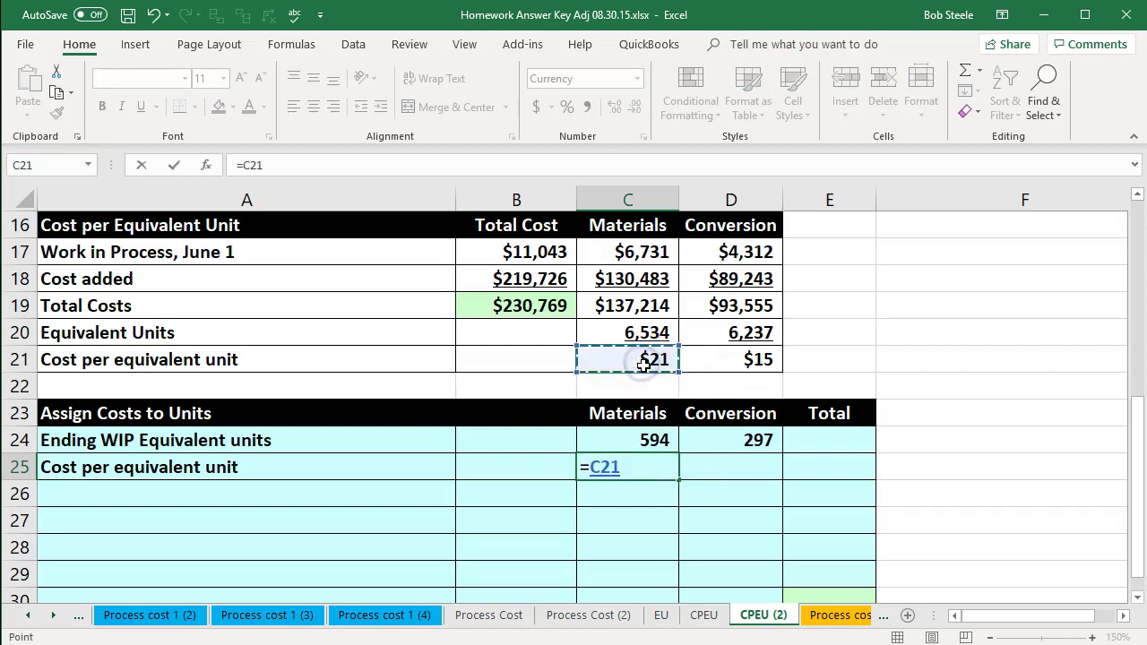
key(Return)
click(740, 469)
text(=)
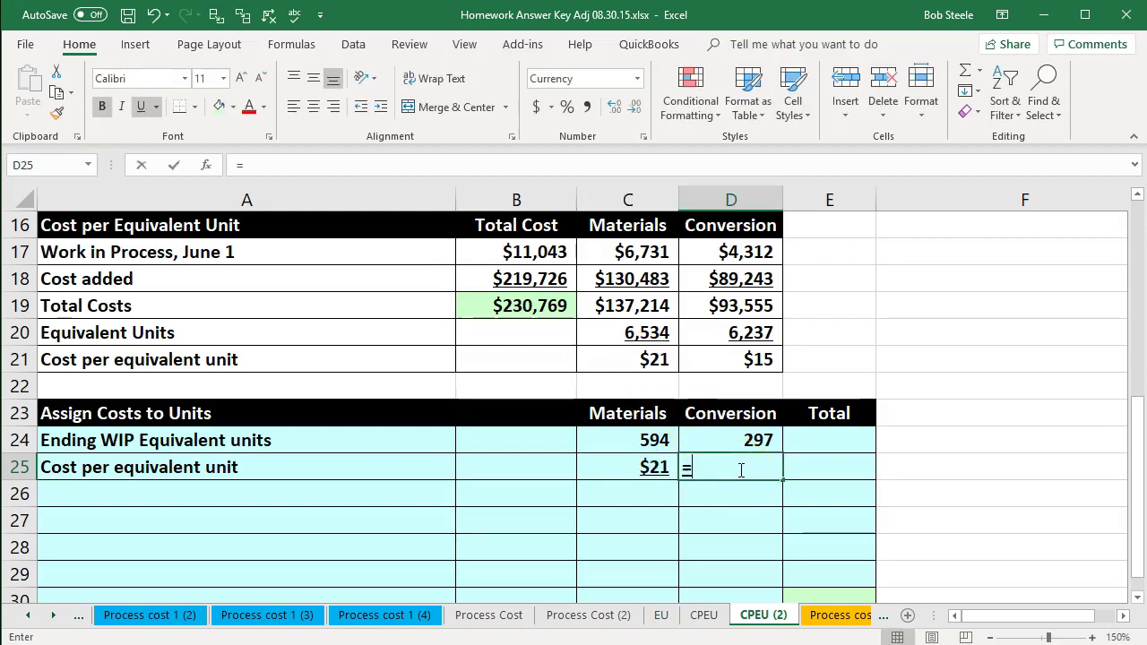
click(748, 360)
key(Return)
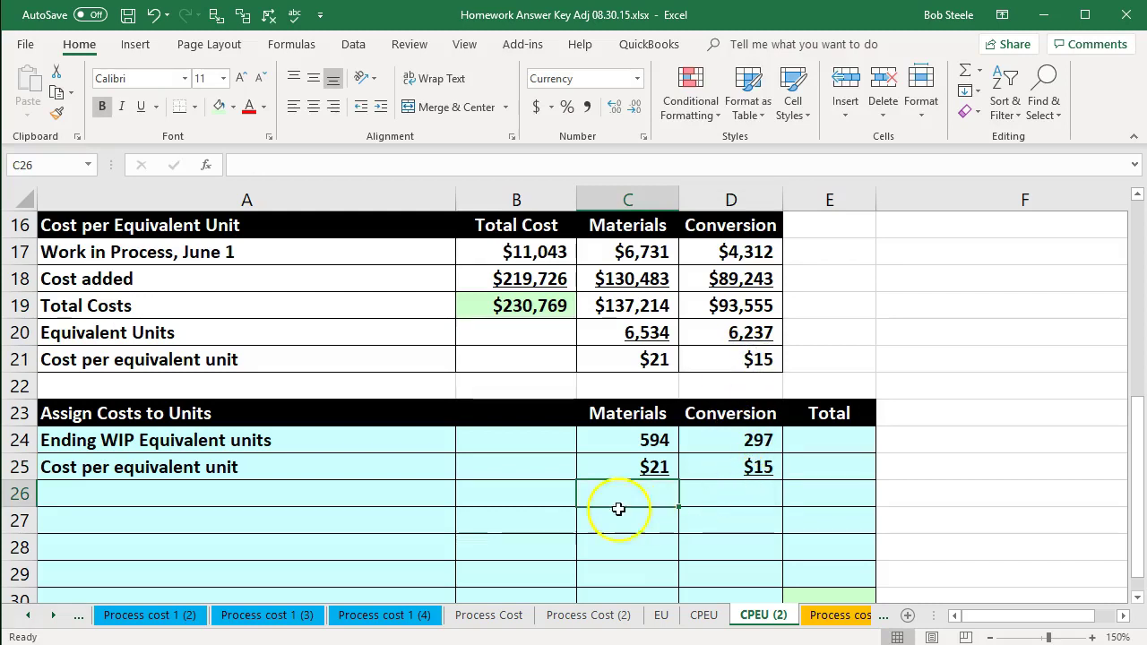
Step: Use Calculator to check 594 × 21 and 297 × 15
click(334, 501)
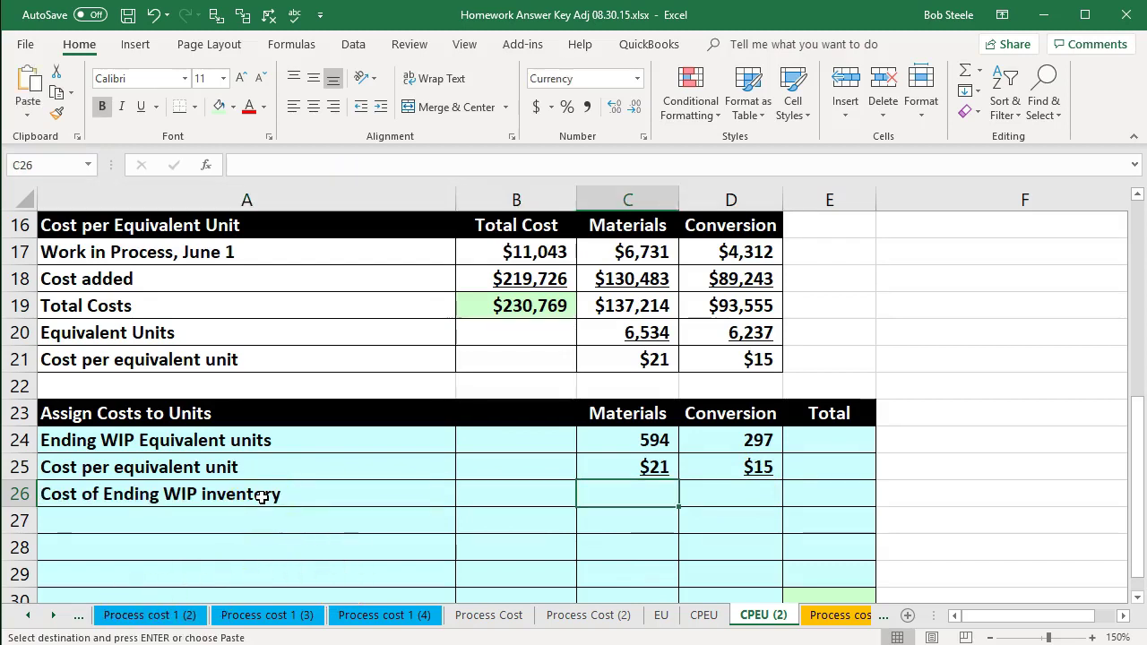
key(XF86Calculator)
text(594)
key(asterisk)
text(21)
key(Return)
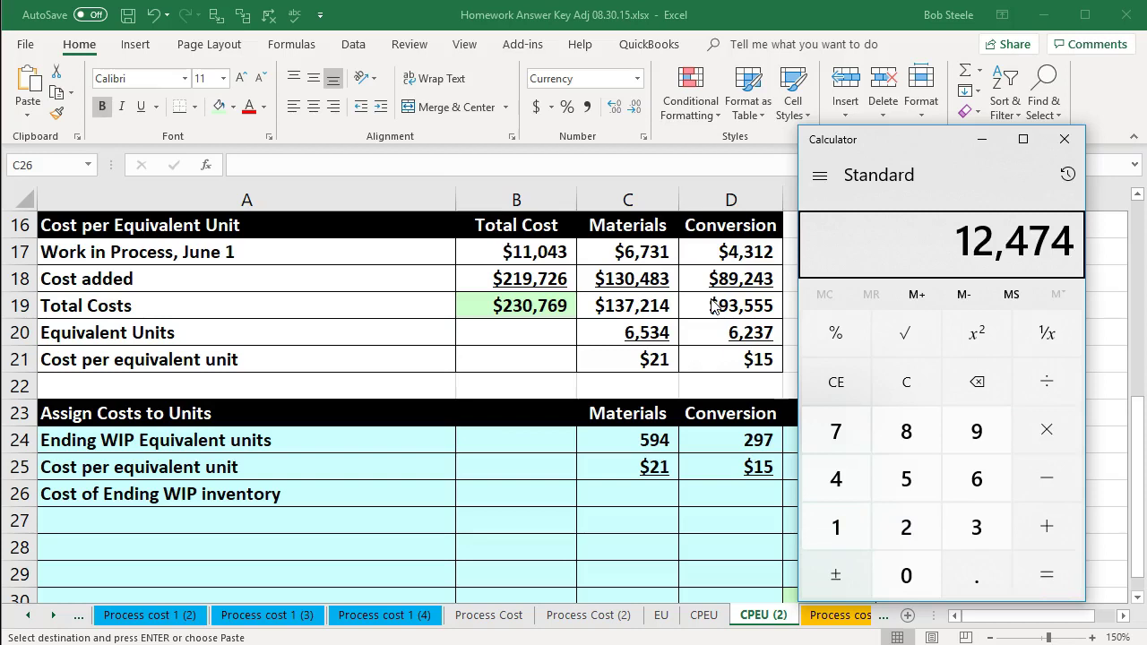
click(908, 383)
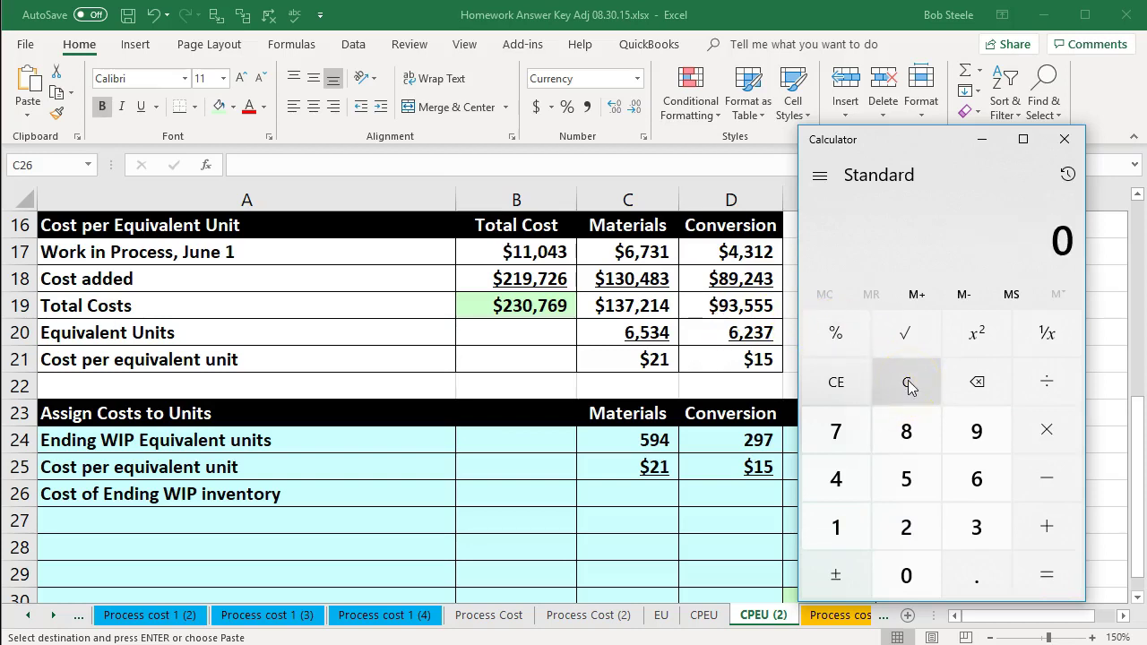
text(297)
key(asterisk)
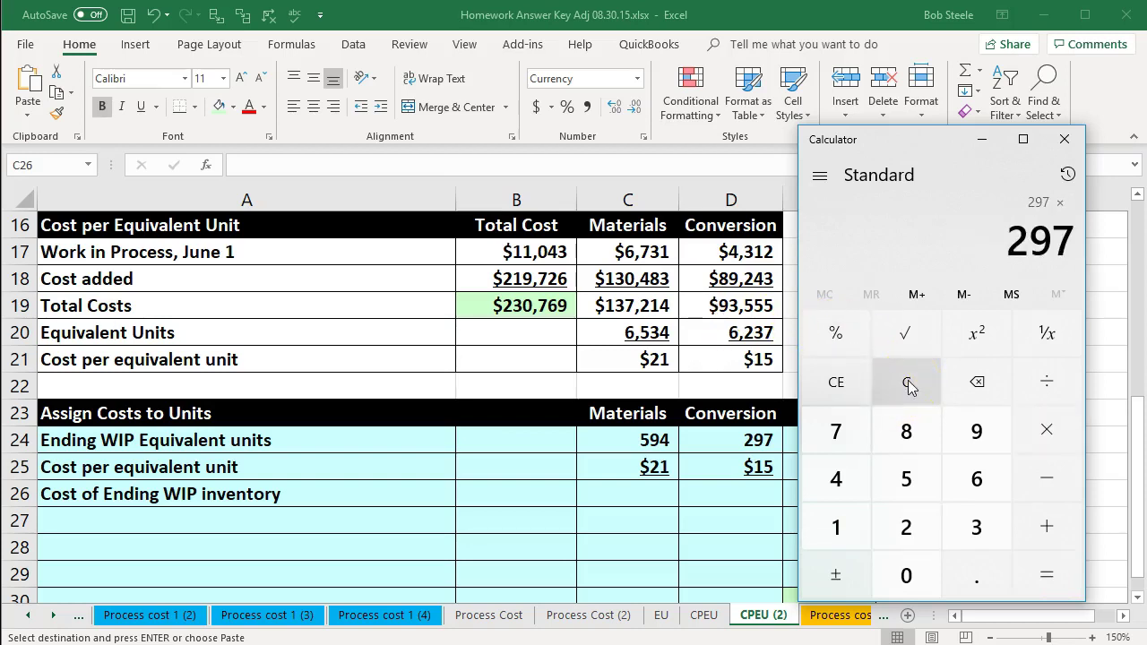
text(15)
key(Return)
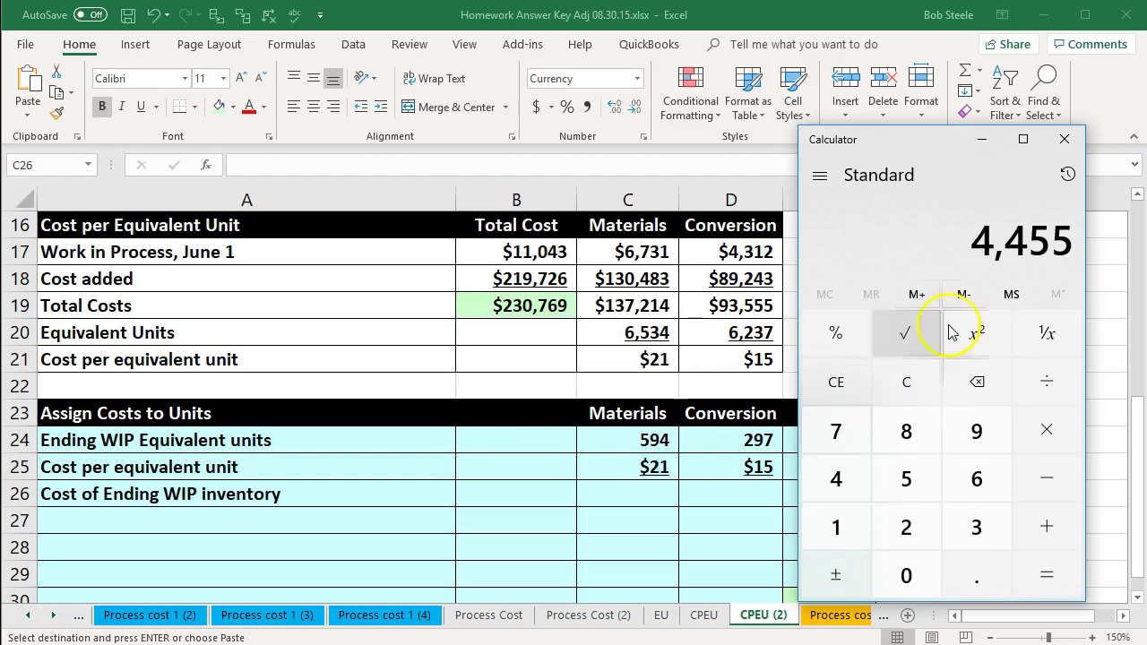
click(1064, 139)
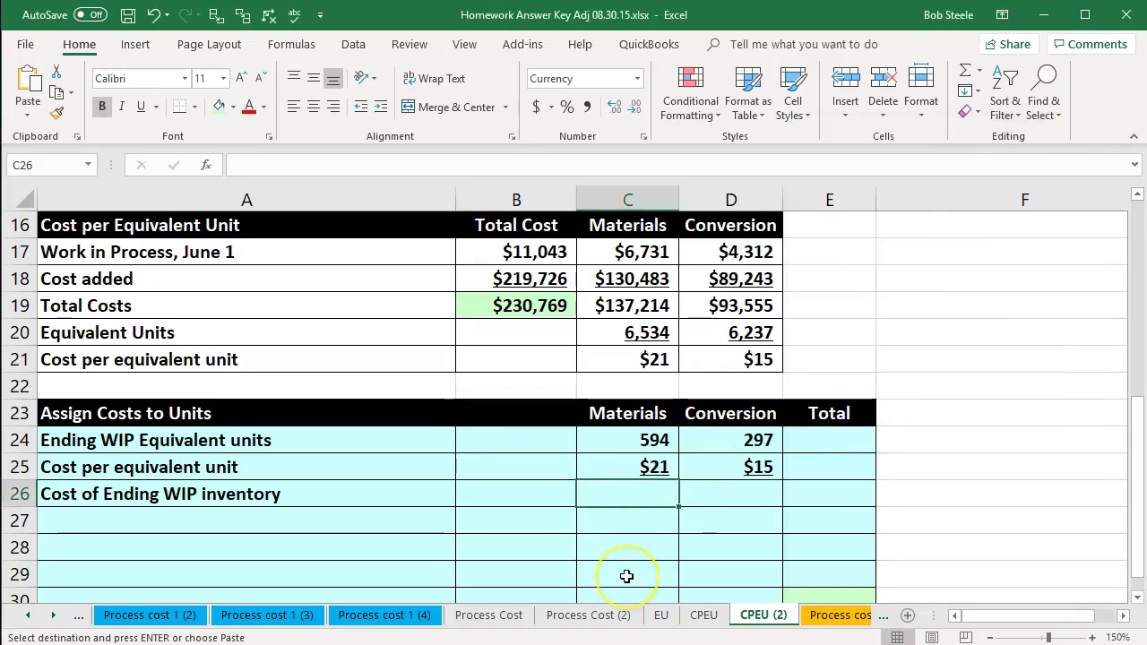
Step: Compute ending WIP costs in row 26 as 594 × $21 and 297 × $15
text(=)
click(621, 440)
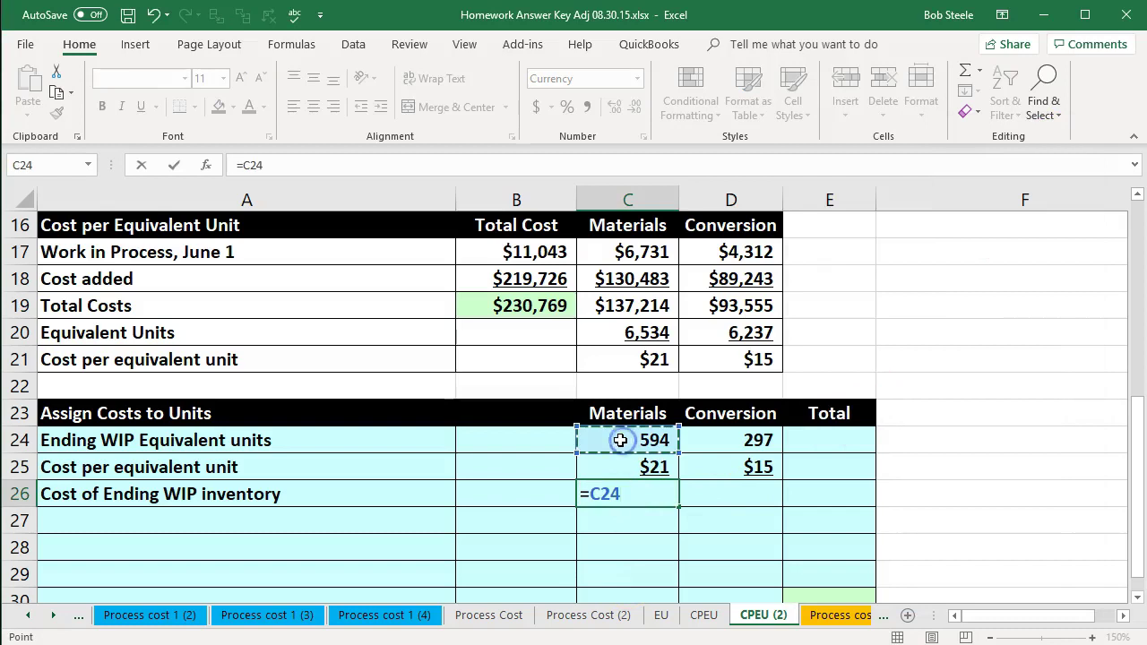
text(*)
click(602, 465)
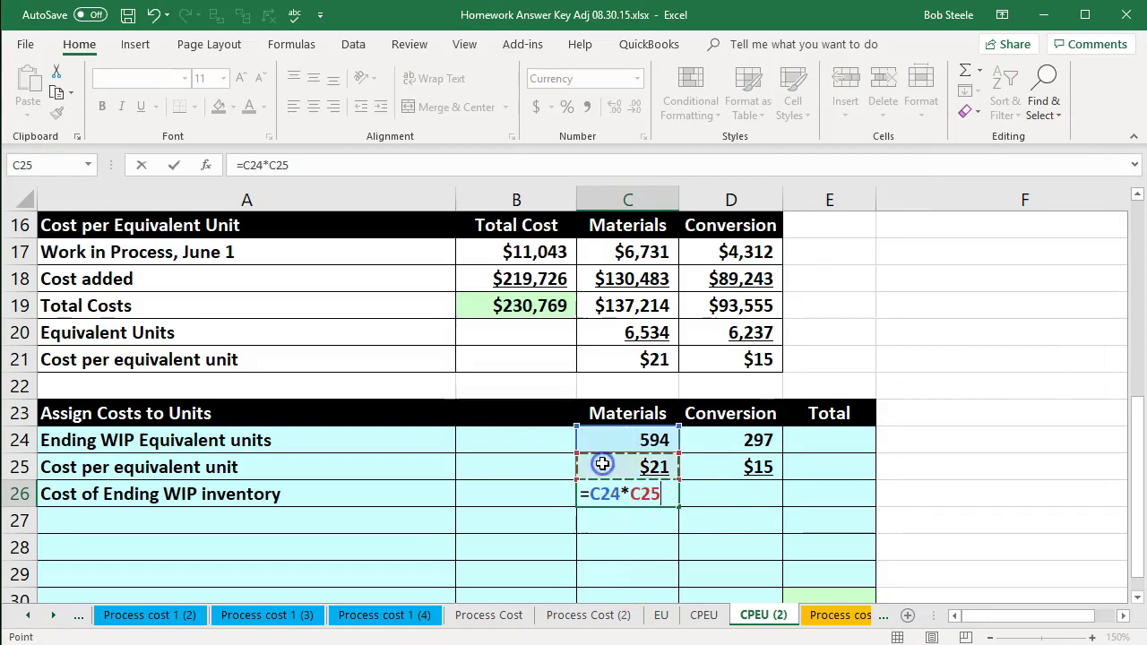
key(Tab)
text(=)
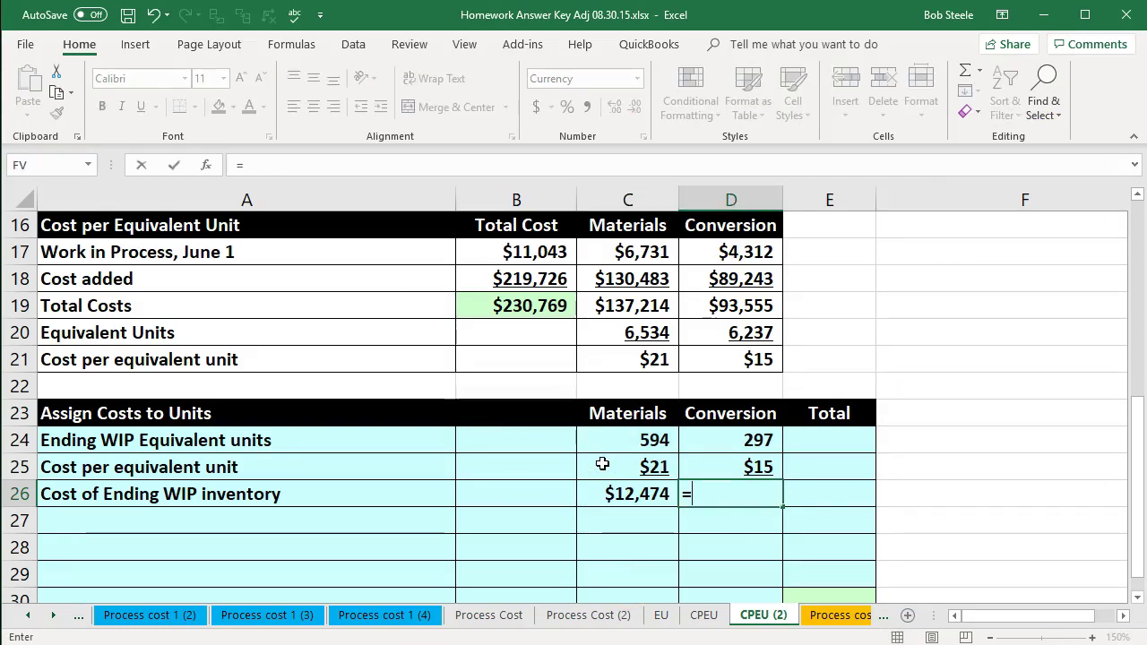
click(713, 440)
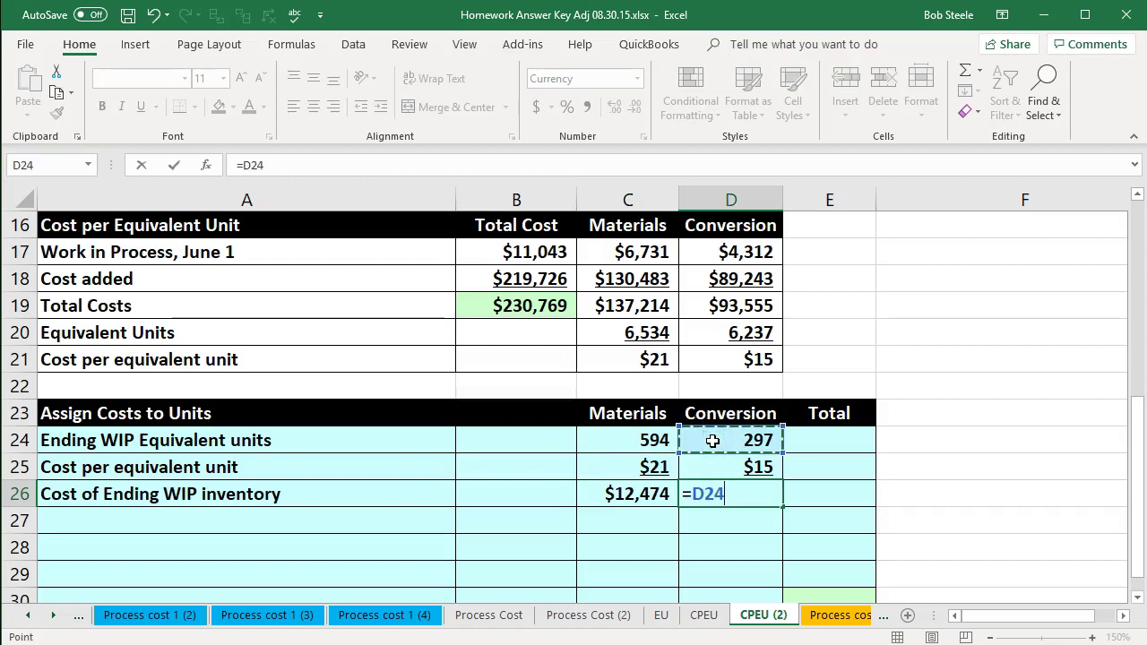
text(*)
click(724, 472)
key(Return)
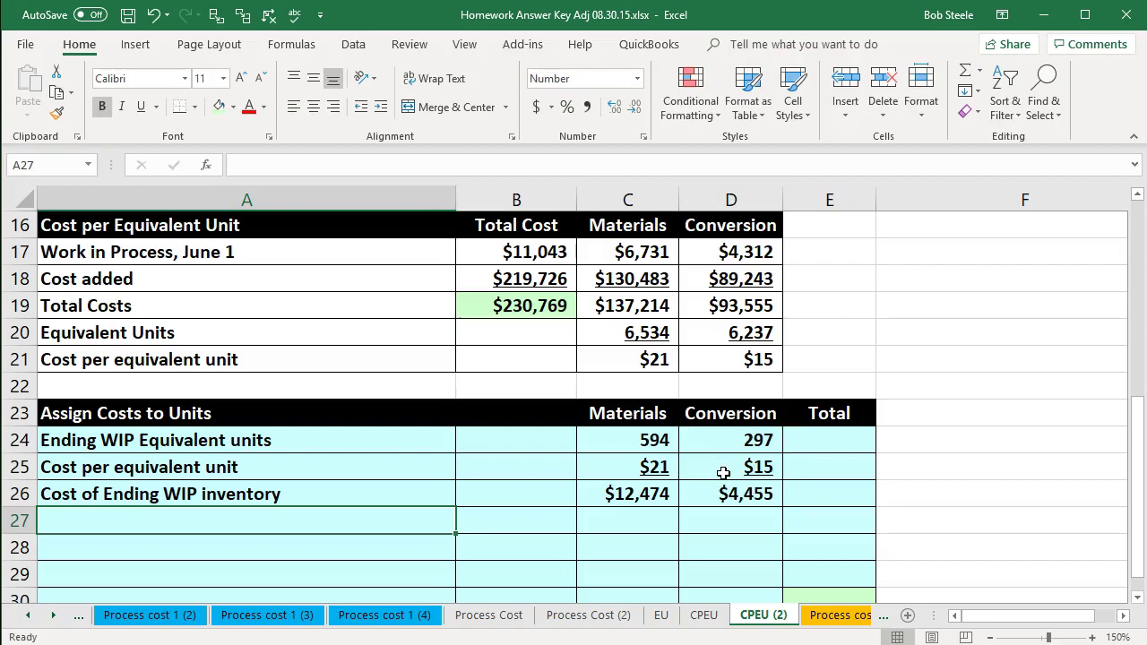
Step: Total the ending WIP costs in E26 with =SUM(C26:D26), giving $16,929
key(Up)
key(Right)
key(Right)
key(Right)
key(Right)
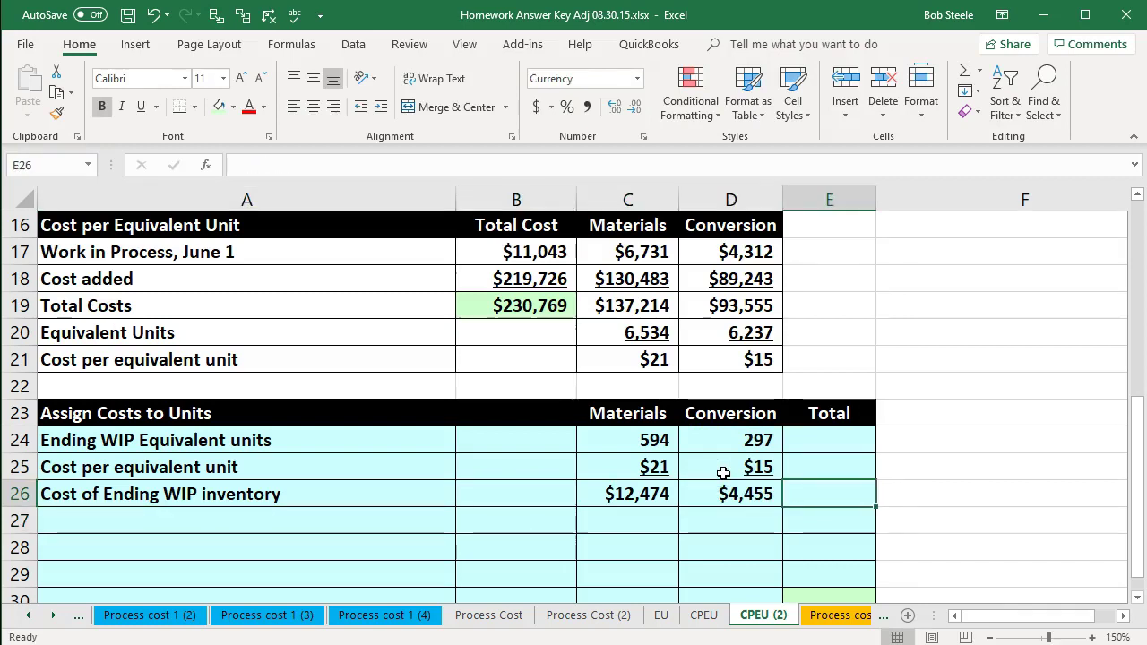
drag(668, 498, 697, 502)
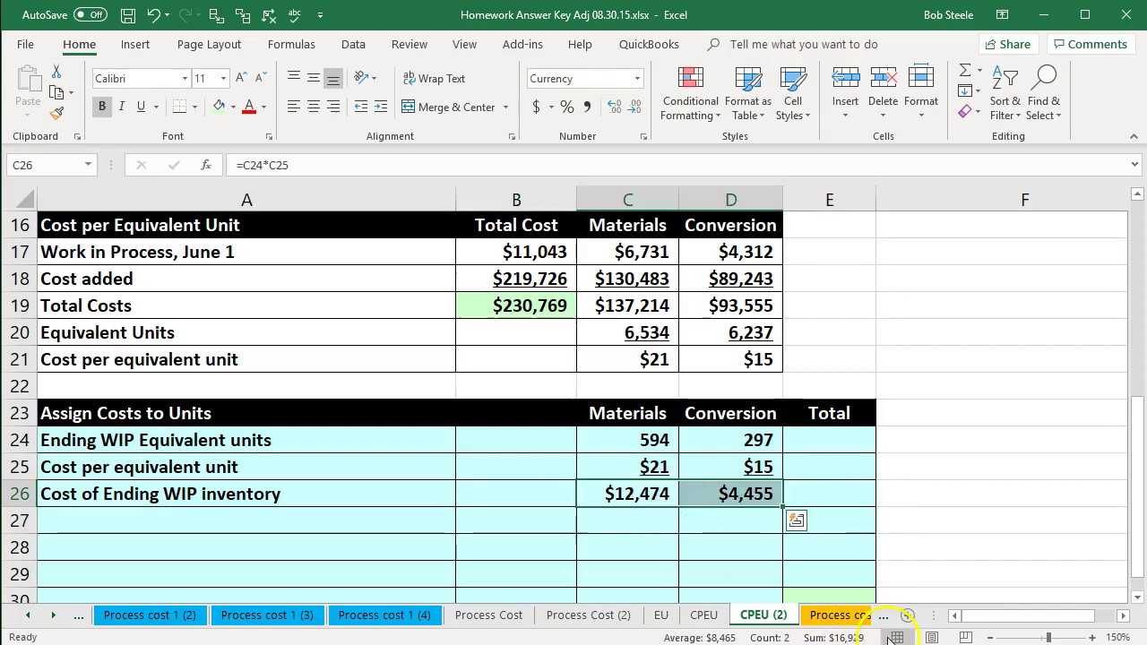
click(844, 491)
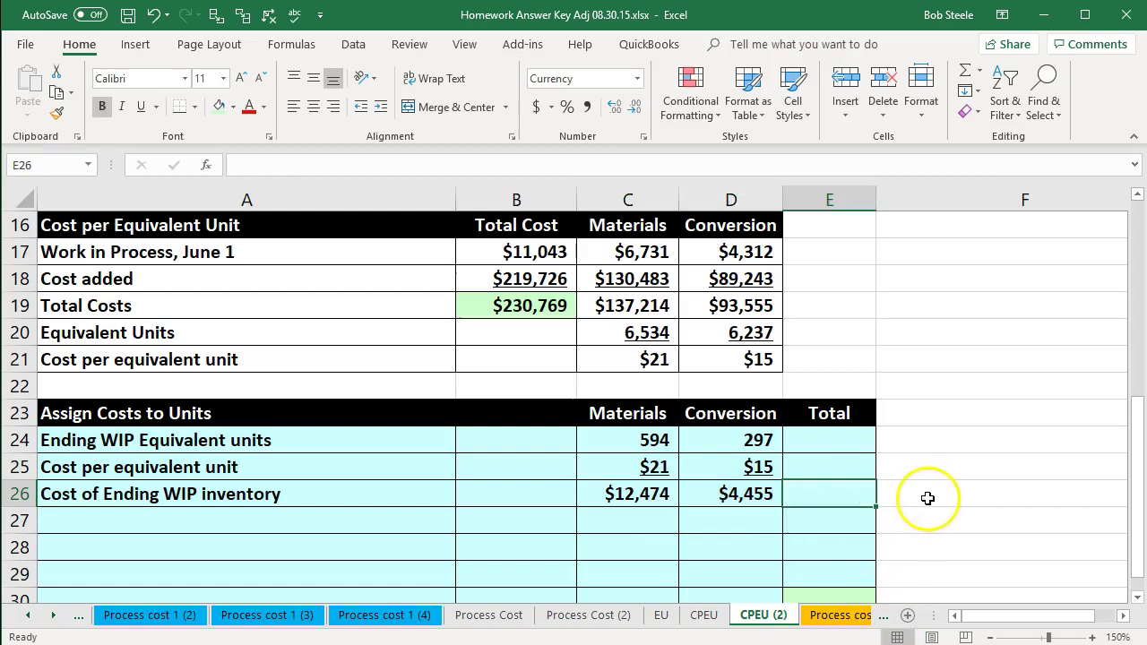
text(=sum()
key(Left)
key(Left)
key(shift+Right)
key(Return)
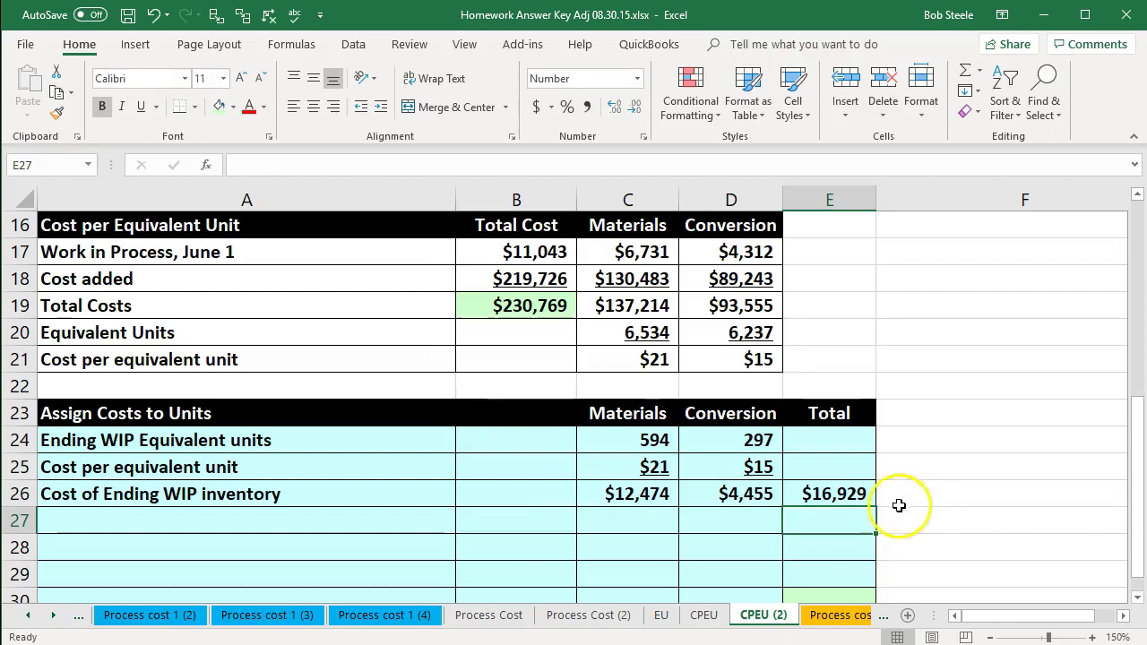
Step: Paste the 'Units completed & transferred out' label into A27 and begin a formula in C27
click(332, 526)
text(Units completed & transferred out)
key(ctrl+c)
text(=)
key(Up)
key(Up)
key(Up)
key(Up)
key(Up)
key(Up)
key(Up)
key(Up)
key(Up)
key(Up)
key(Up)
key(Up)
key(Up)
key(Up)
key(Up)
key(Up)
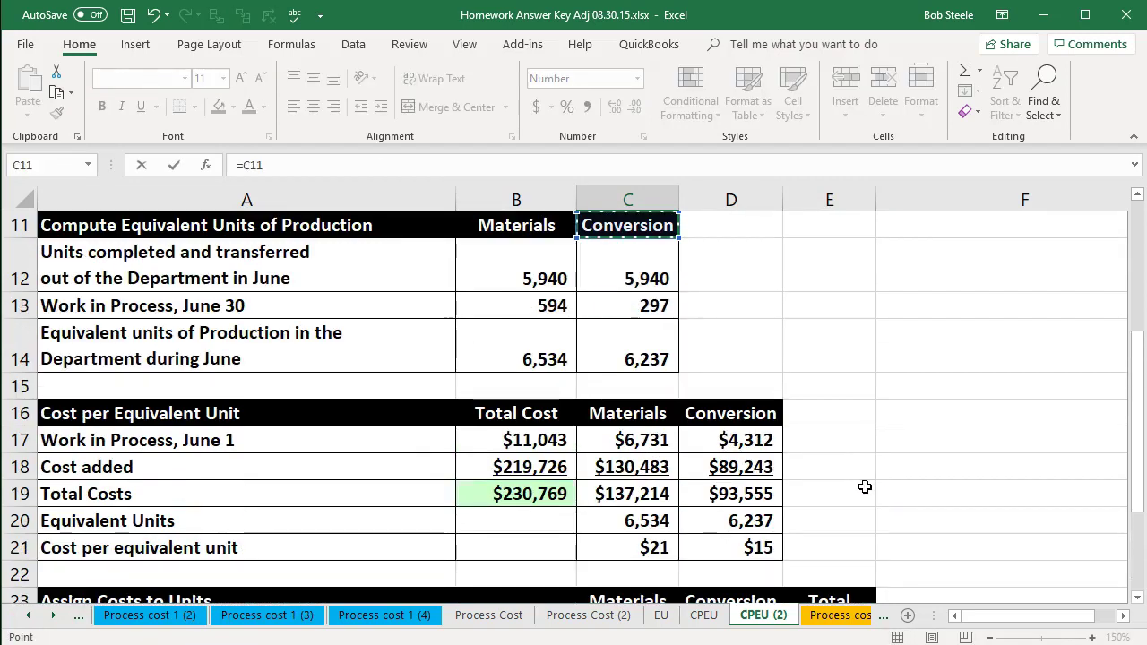
Step: Link 5,940 units completed and transferred out into C27 and D27
key(Left)
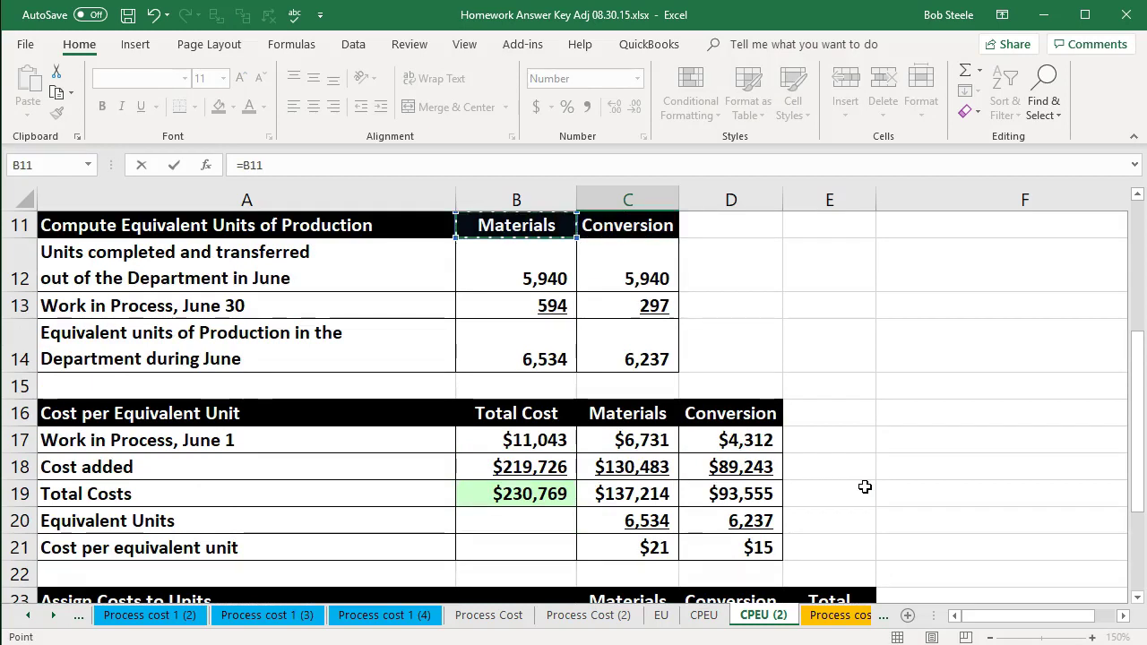
key(Down)
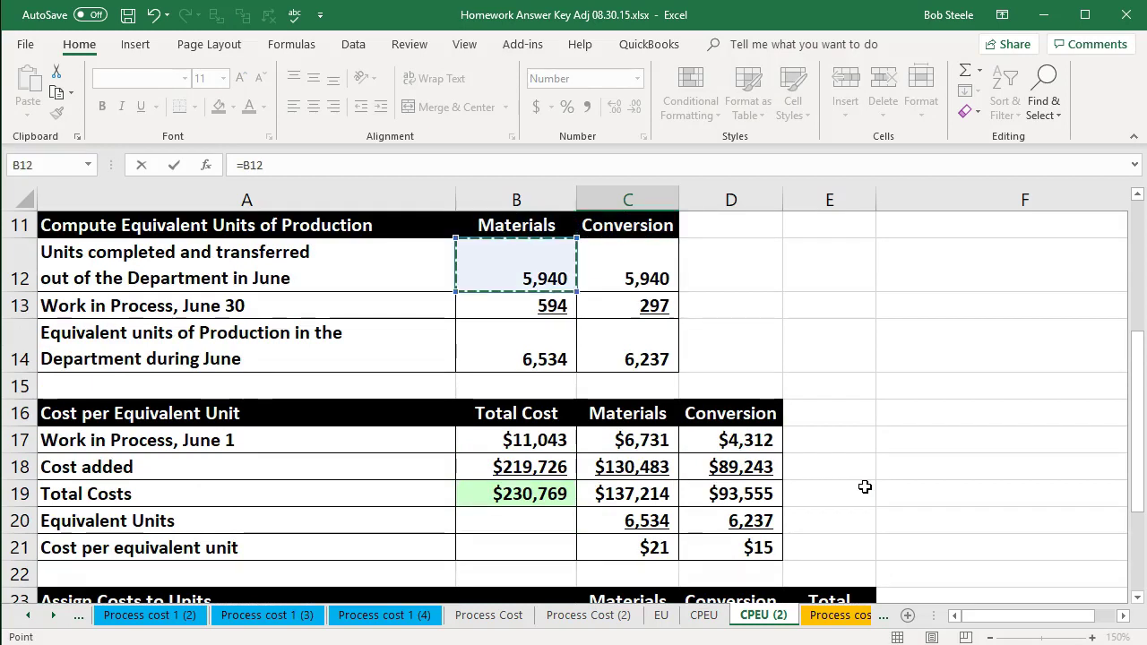
key(Tab)
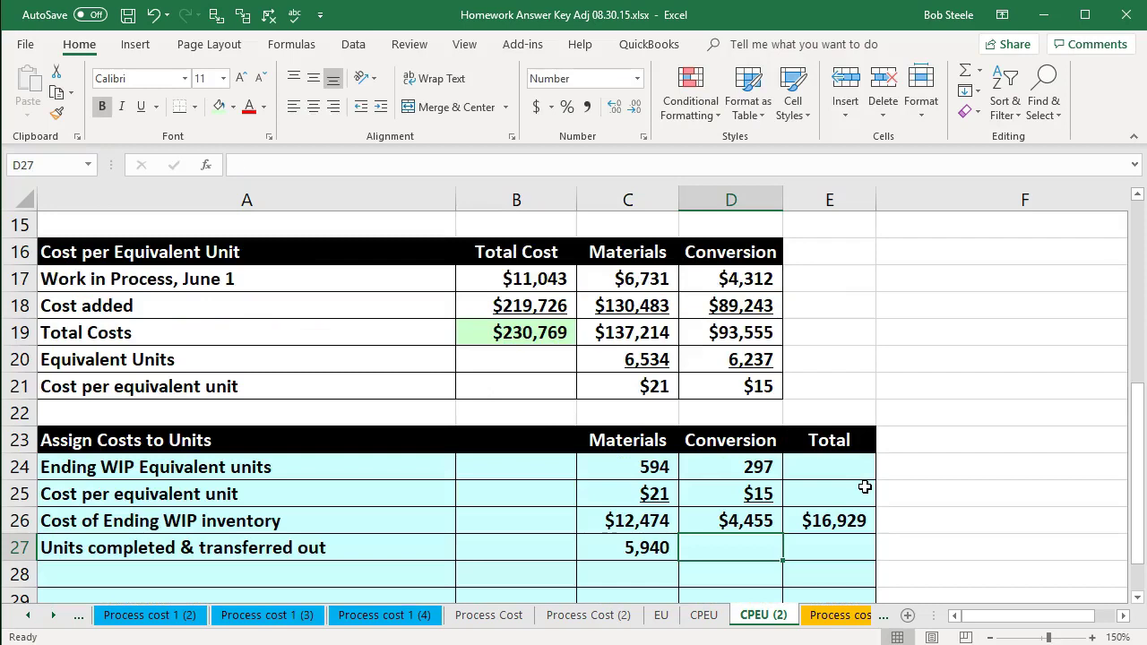
text(=)
key(Up)
key(Up)
key(Up)
key(Up)
key(Up)
key(Up)
key(Up)
key(Up)
key(Up)
key(Up)
key(Up)
key(Up)
key(Up)
key(Up)
key(Up)
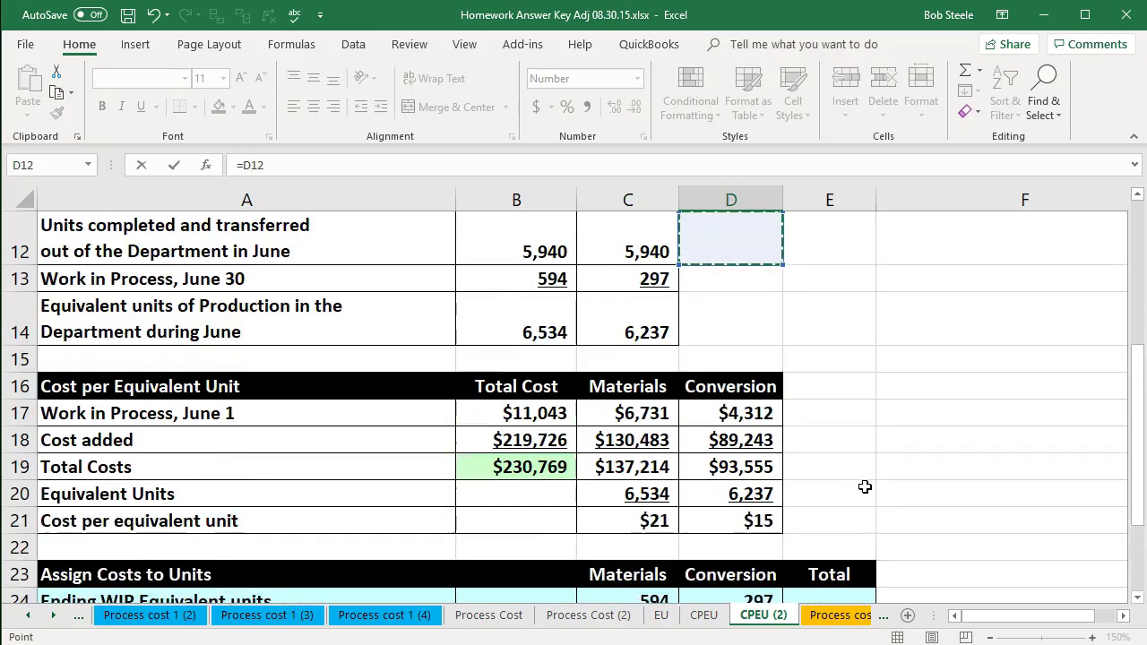
key(Up)
key(Down)
key(Left)
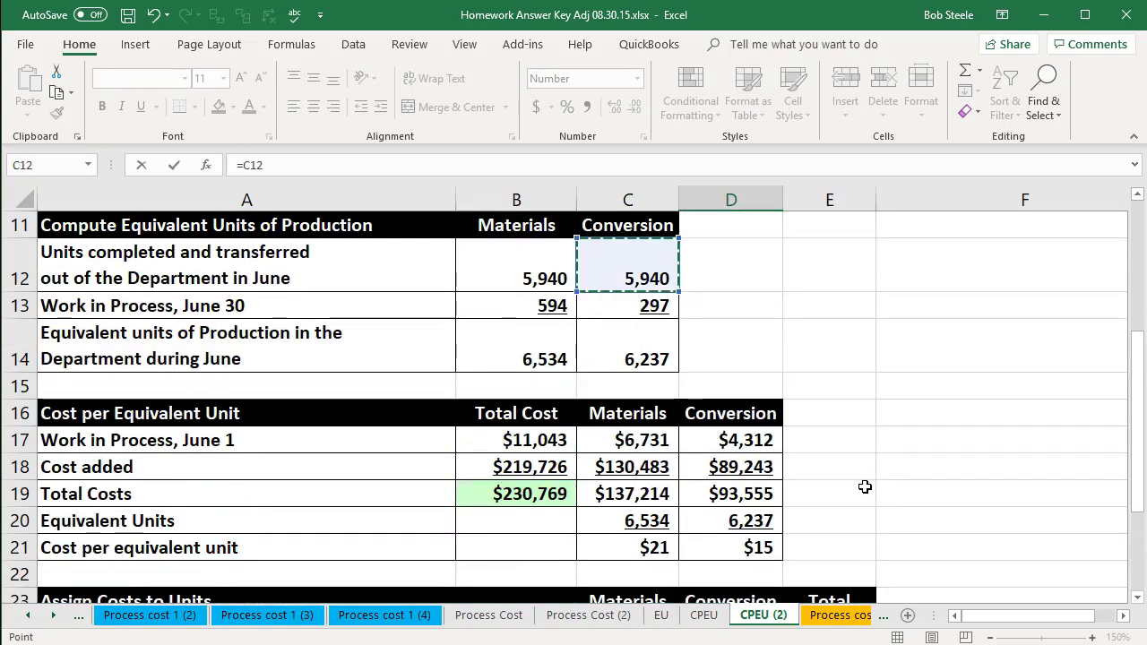
key(Return)
Step: Add a Cost per equivalent unit row 28 linking the label, $21 and $15
key(Down)
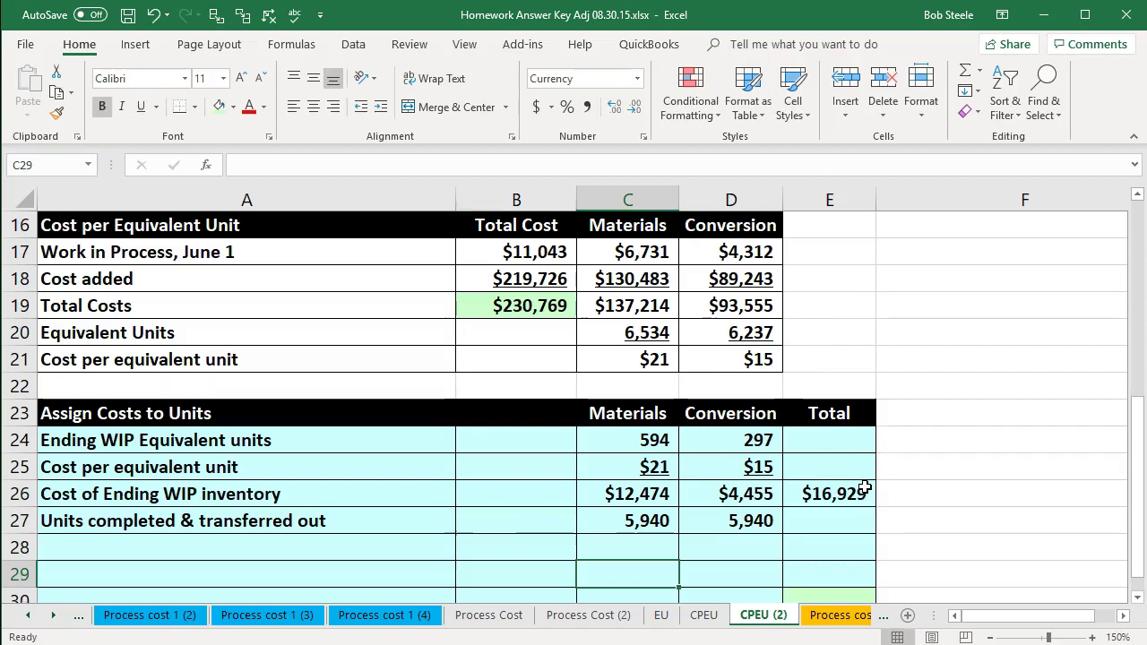
key(Left)
key(Left)
key(Up)
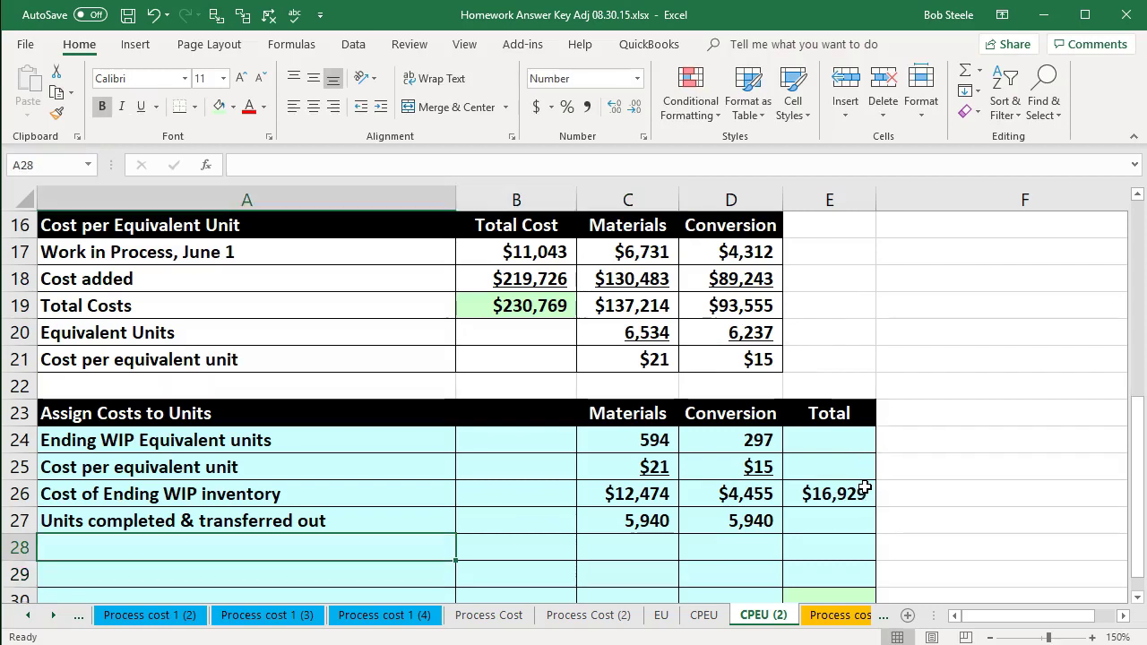
text(=)
key(Up)
key(Up)
key(Up)
key(Up)
key(Up)
key(Up)
key(Up)
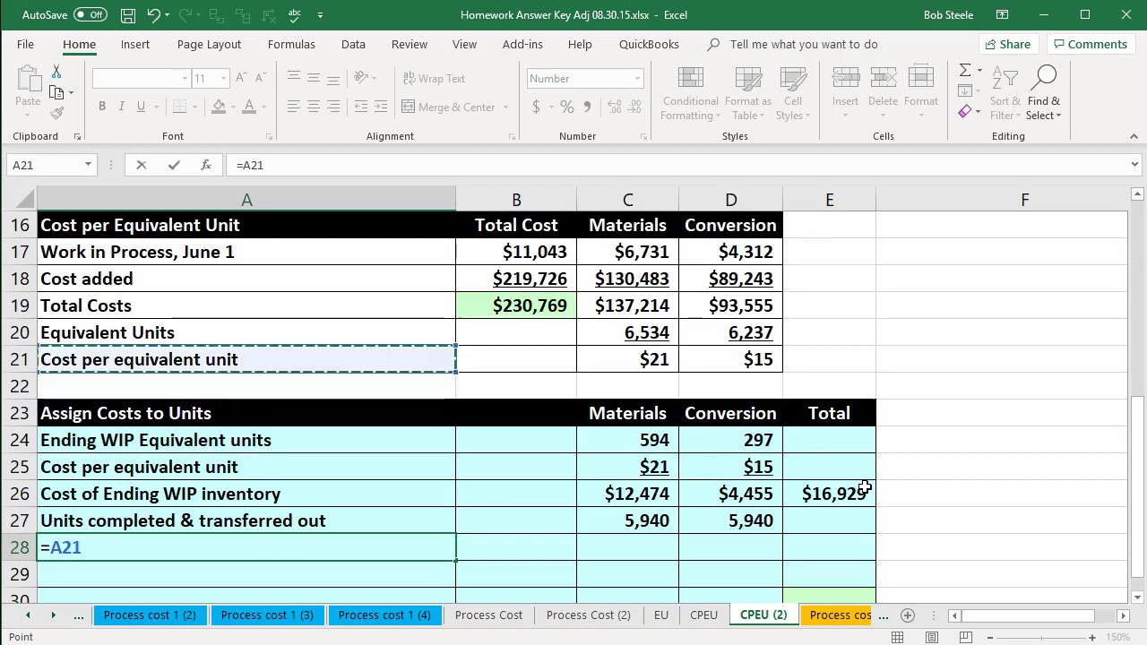
key(Tab)
key(Tab)
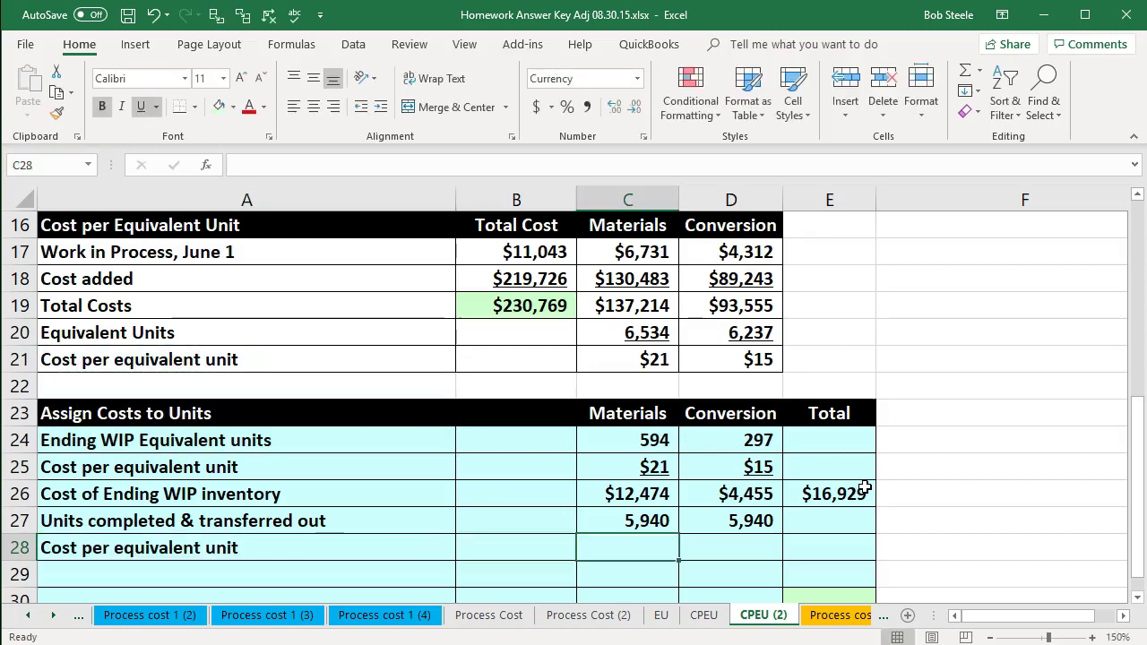
text(=)
key(Up)
key(Up)
key(Up)
key(Up)
key(Up)
key(Up)
key(Up)
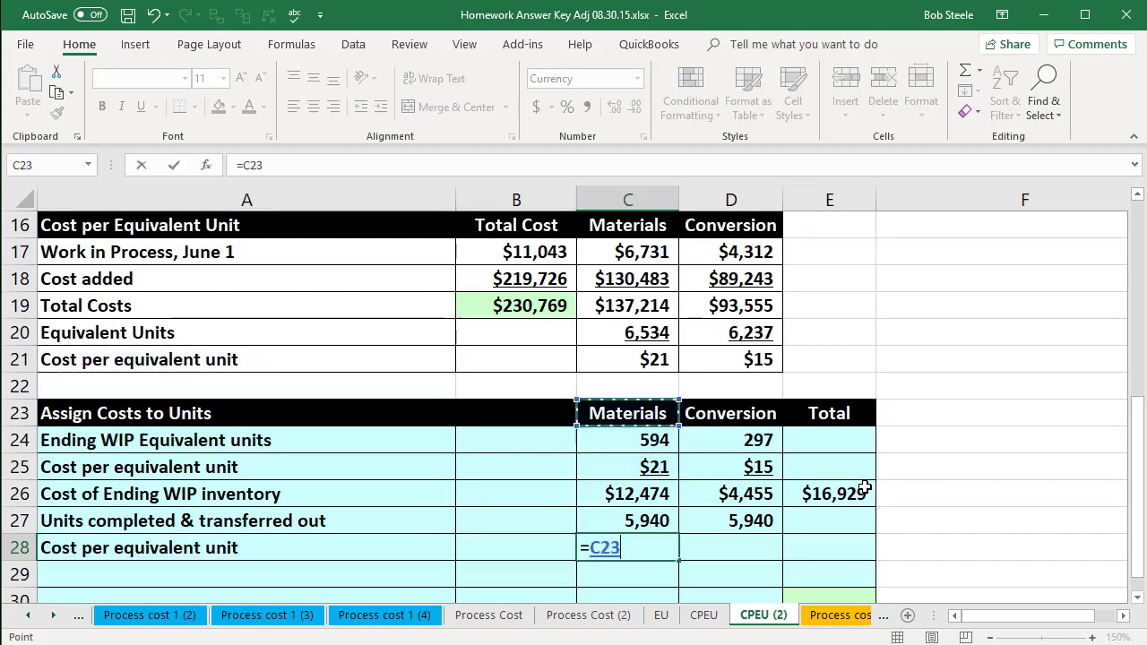
key(Tab)
text(=)
key(Up)
key(Up)
key(Up)
key(Up)
key(Up)
key(Up)
key(Up)
key(Tab)
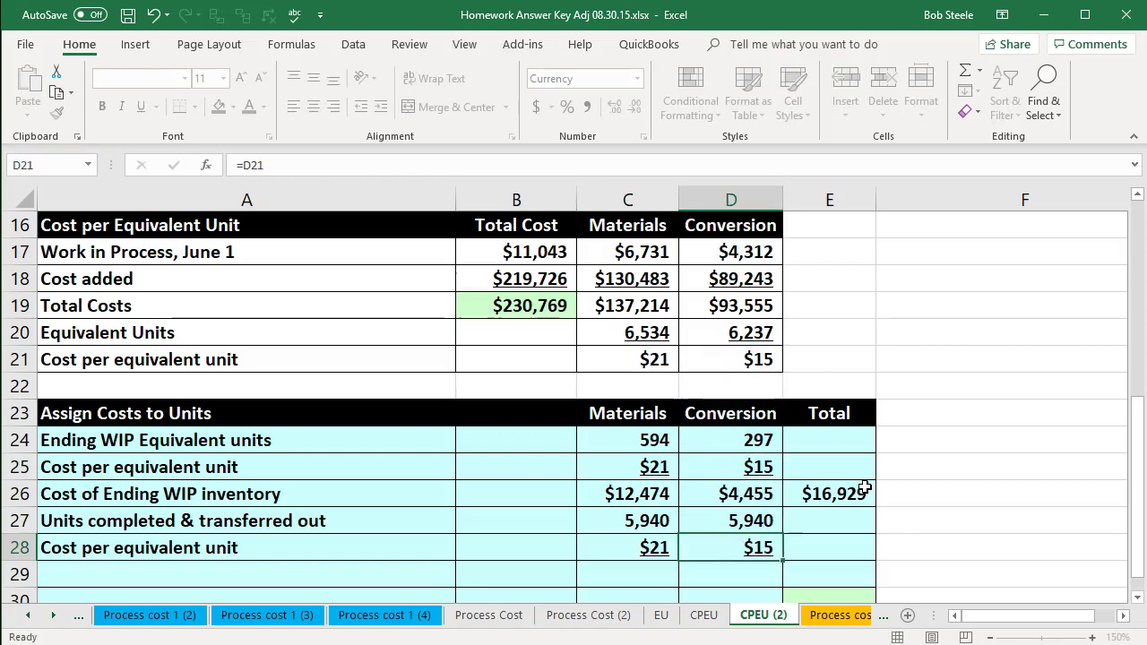
Step: Verify on Calculator that 5,940 × 21 = 124,740 and 5,940 × 15 = 89,100
scroll(863, 487, down, 1)
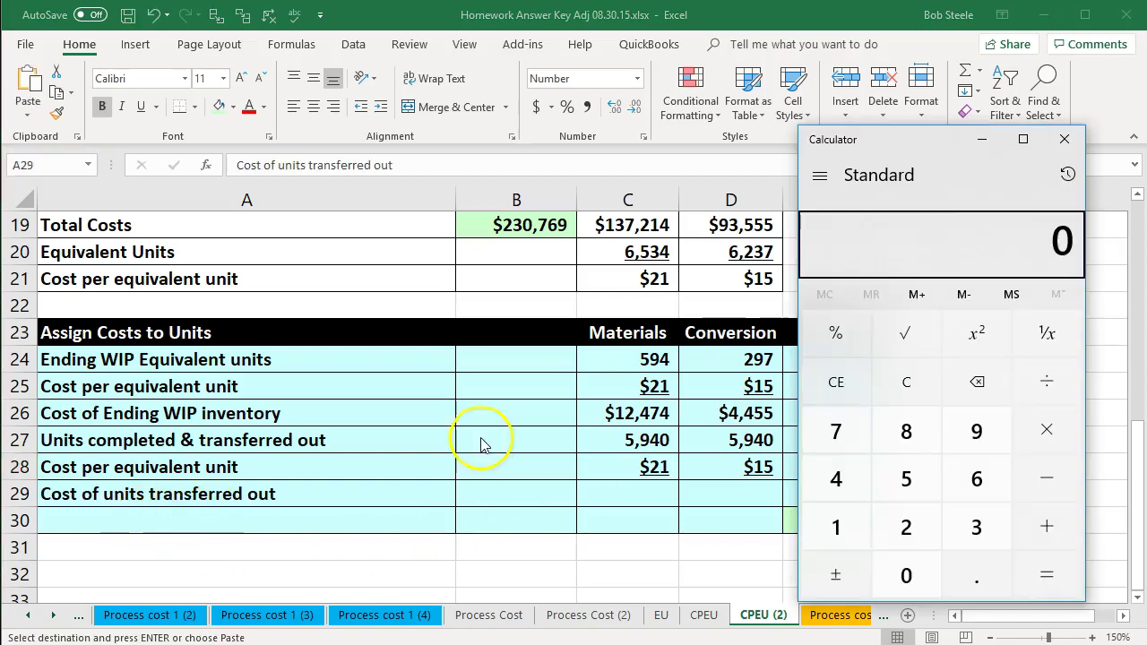
click(907, 380)
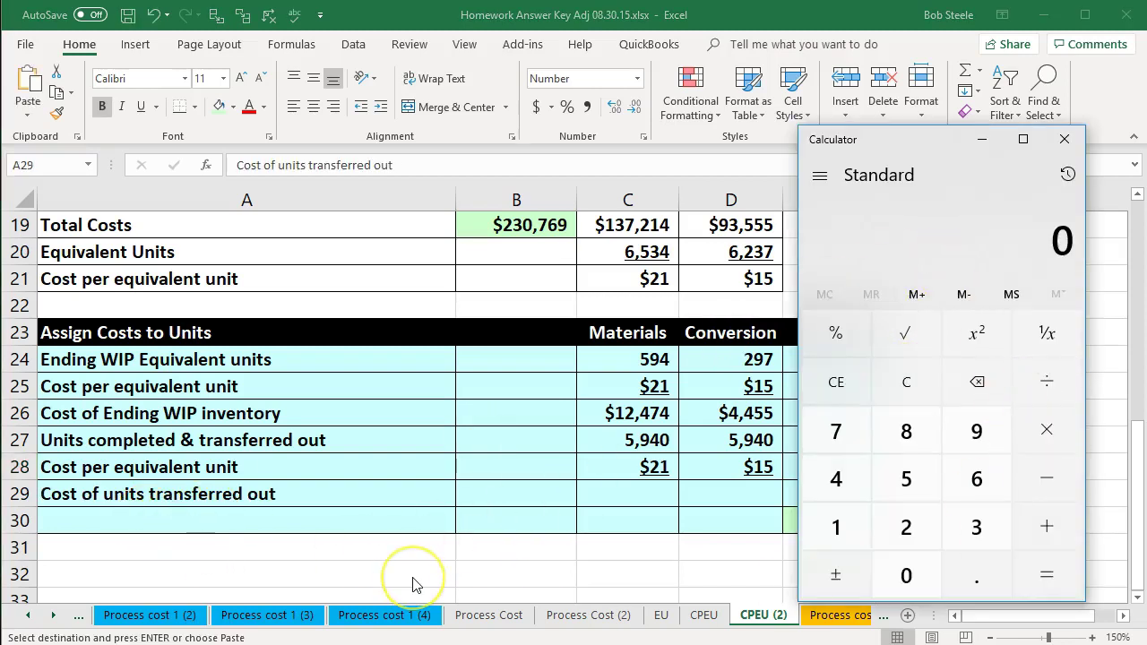
text(5940)
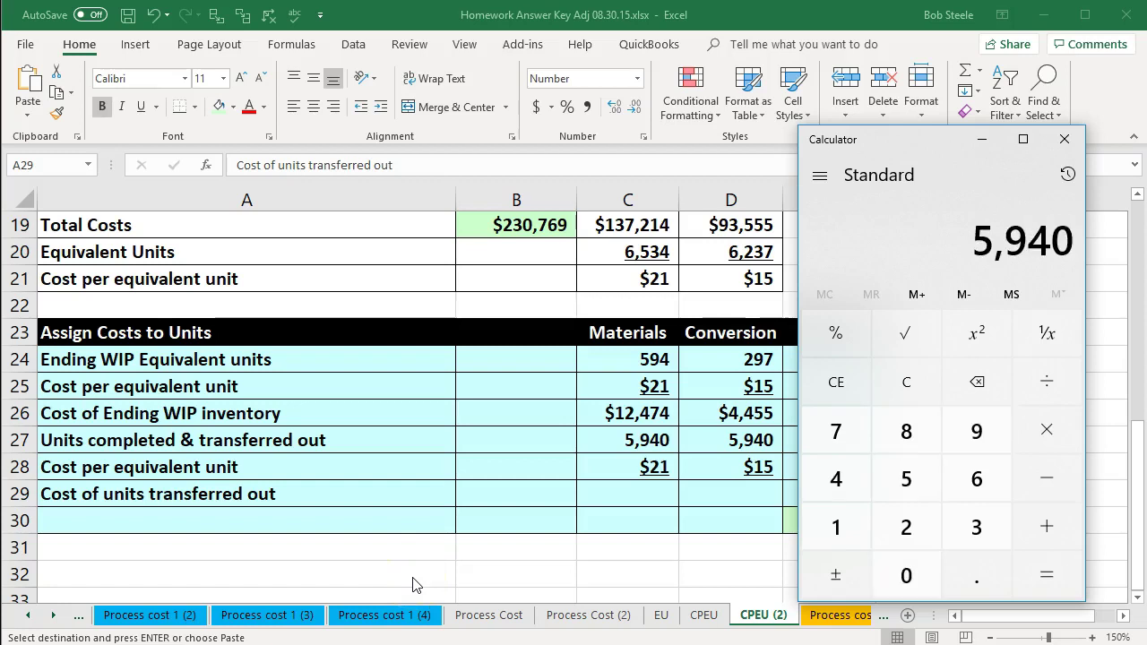
text(*21)
key(Return)
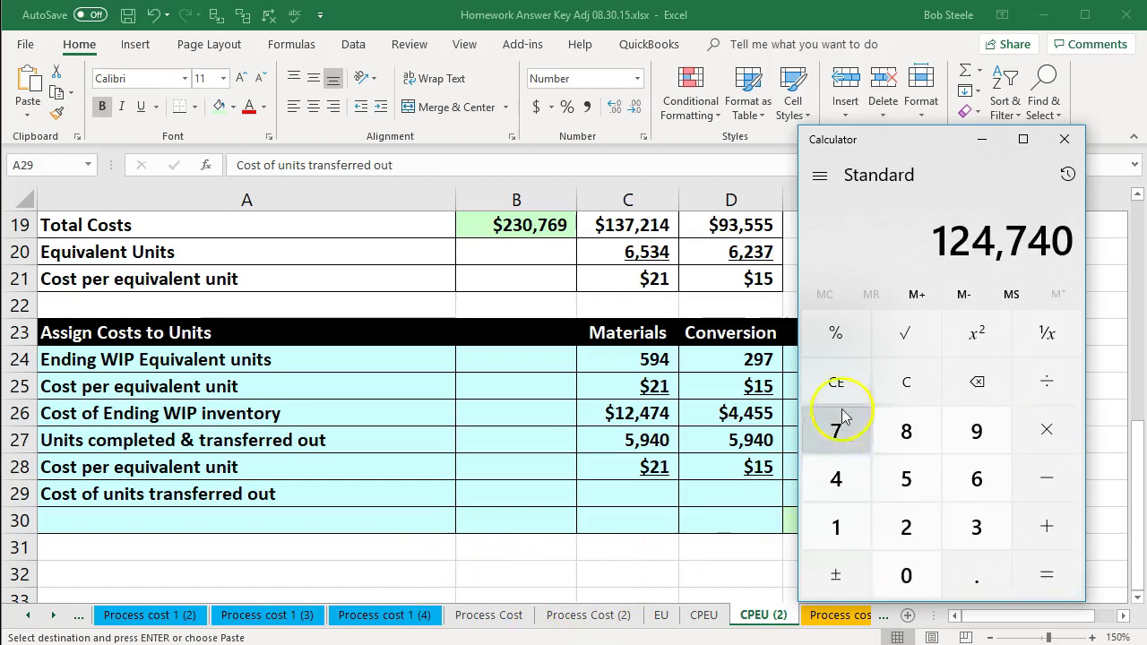
click(889, 392)
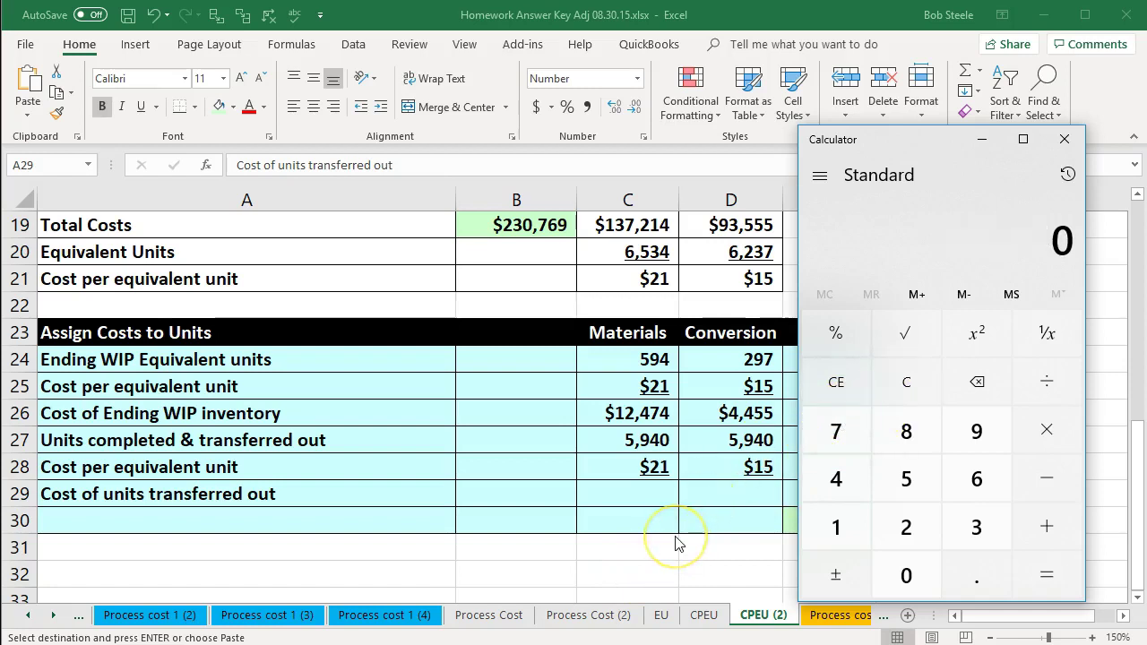
text(5,940)
key(asterisk)
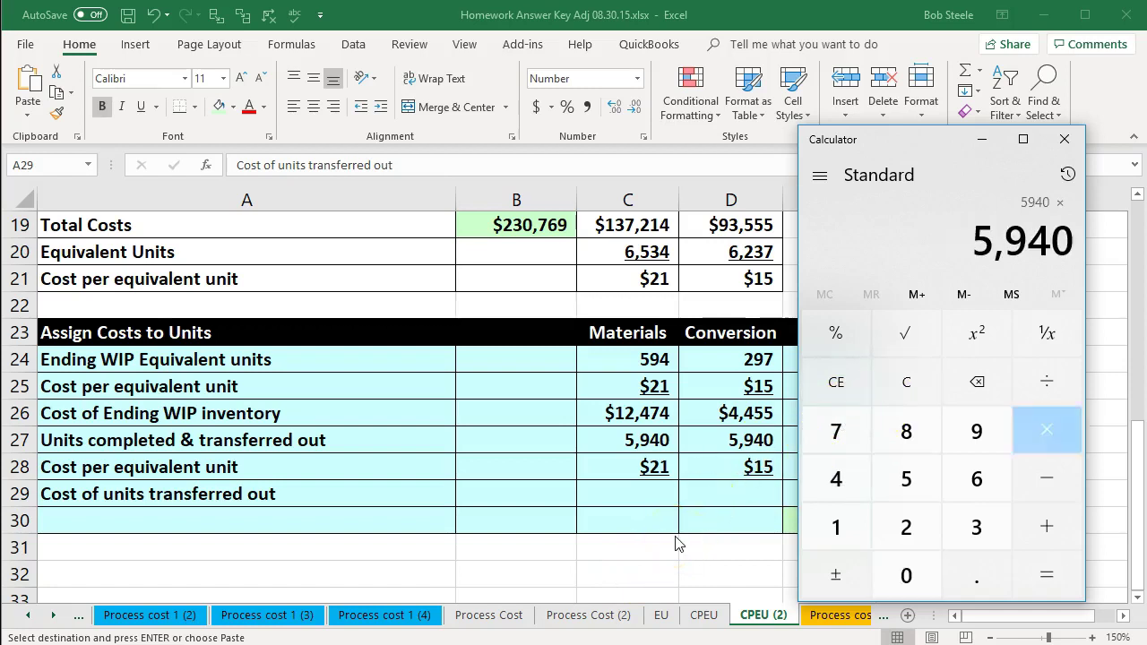
text(15)
key(Return)
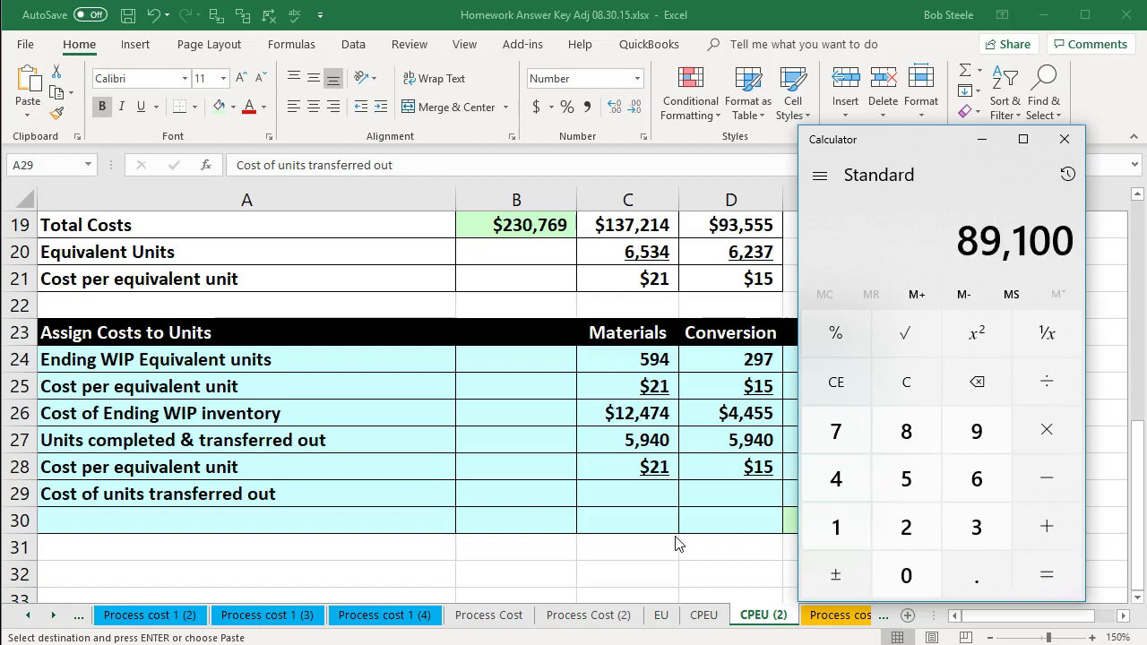
Step: Compute materials cost transferred out in C29 as =C27*C28, giving $124,740
click(1065, 139)
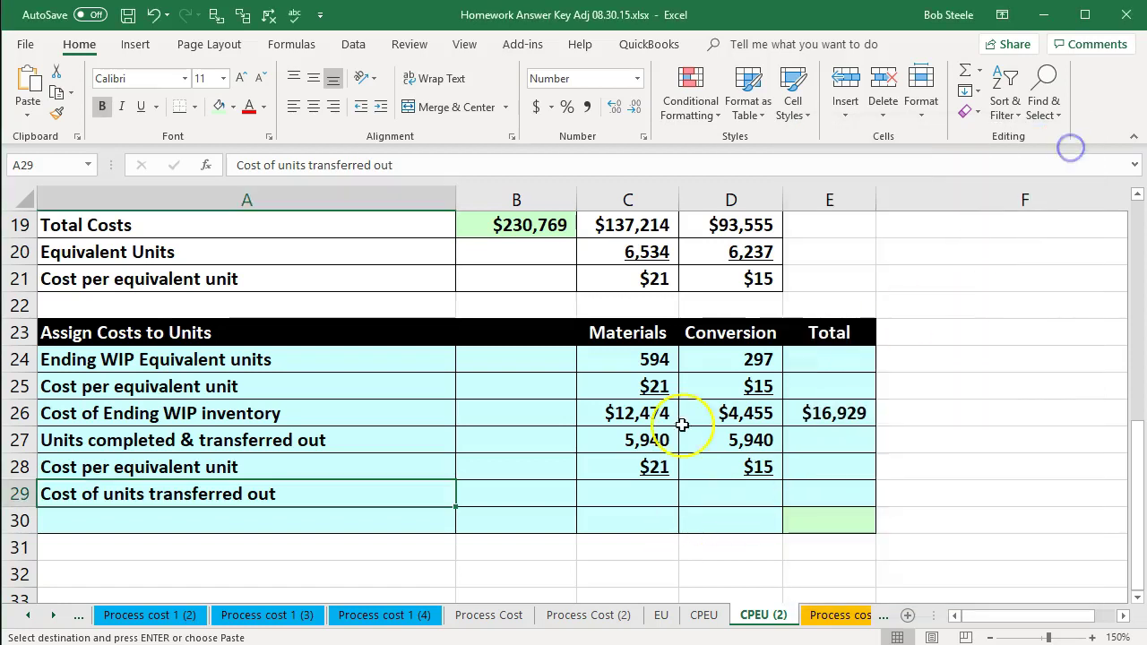
click(630, 494)
text(=)
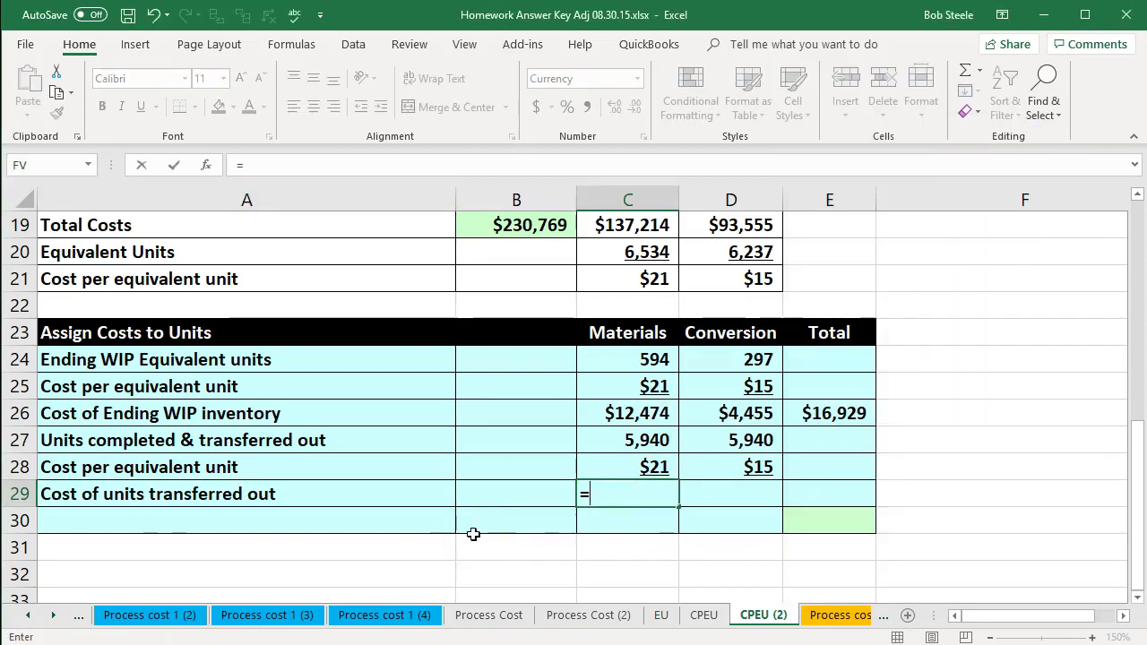
key(Up)
key(Up)
text(*)
key(Up)
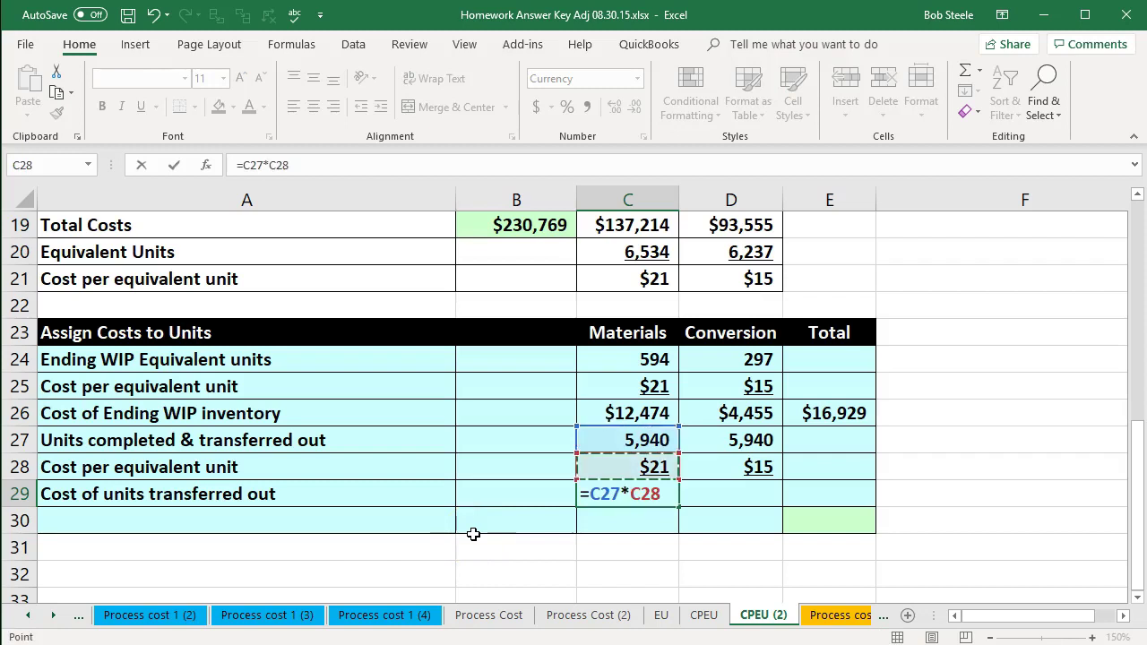
key(Tab)
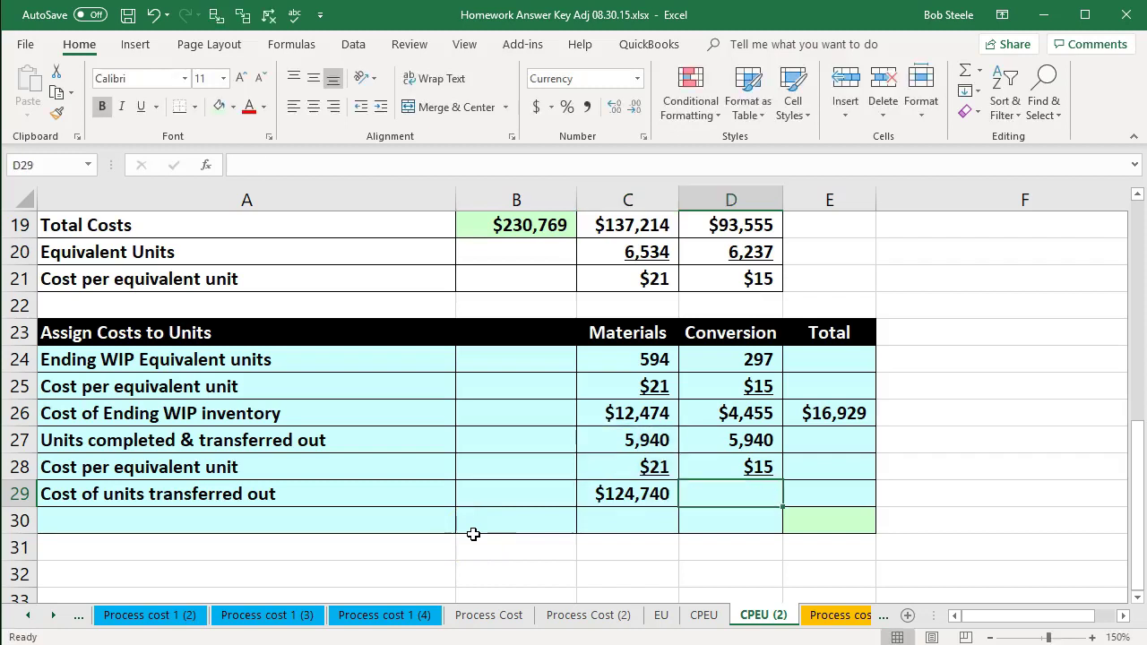
Step: Compute conversion cost transferred out in D29 as =D27*D28, giving $89,100
text(=)
key(Up)
key(Up)
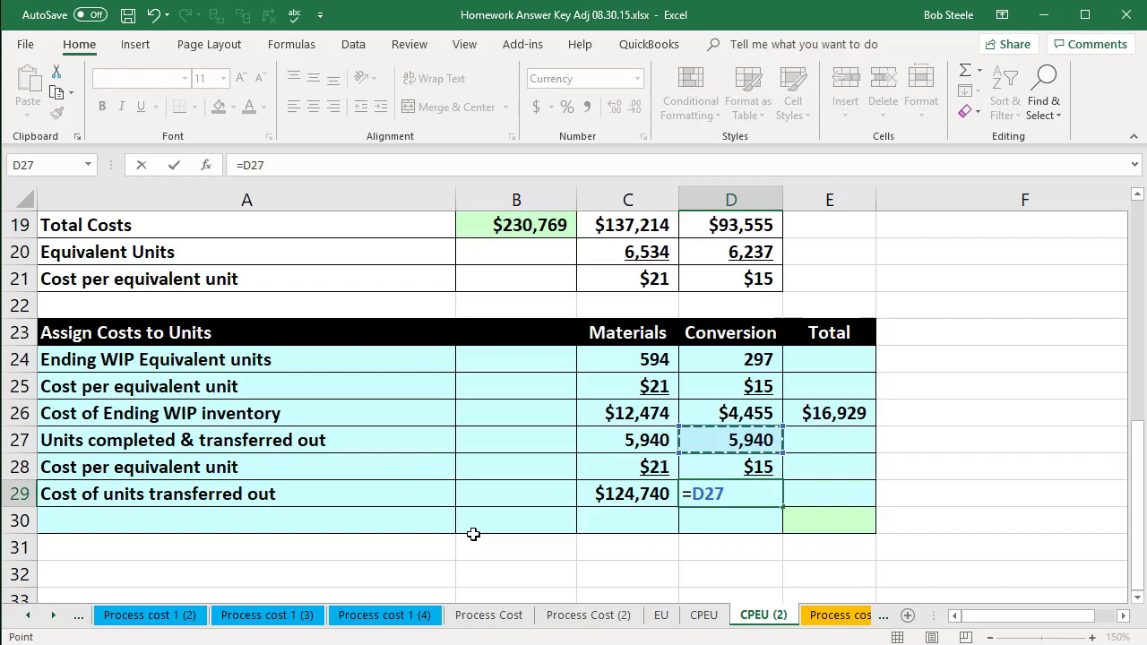
text(*)
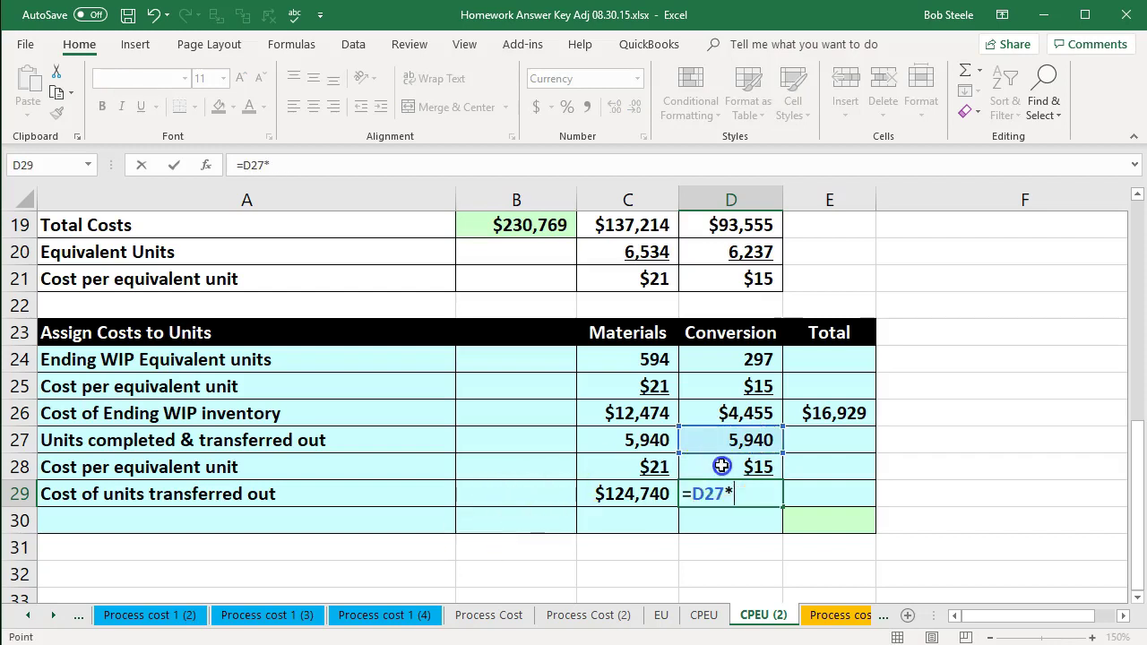
click(721, 466)
key(Tab)
drag(641, 498, 685, 502)
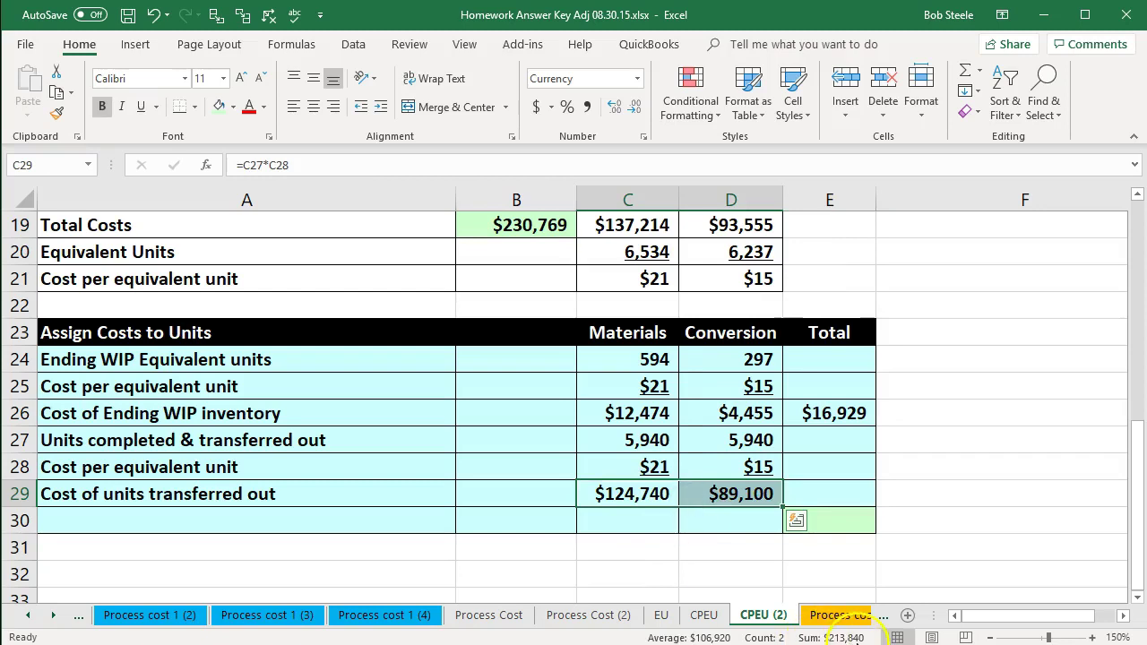
Step: Total the transferred-out costs in E29 with =SUM(C29:D29), giving $213,840
click(843, 495)
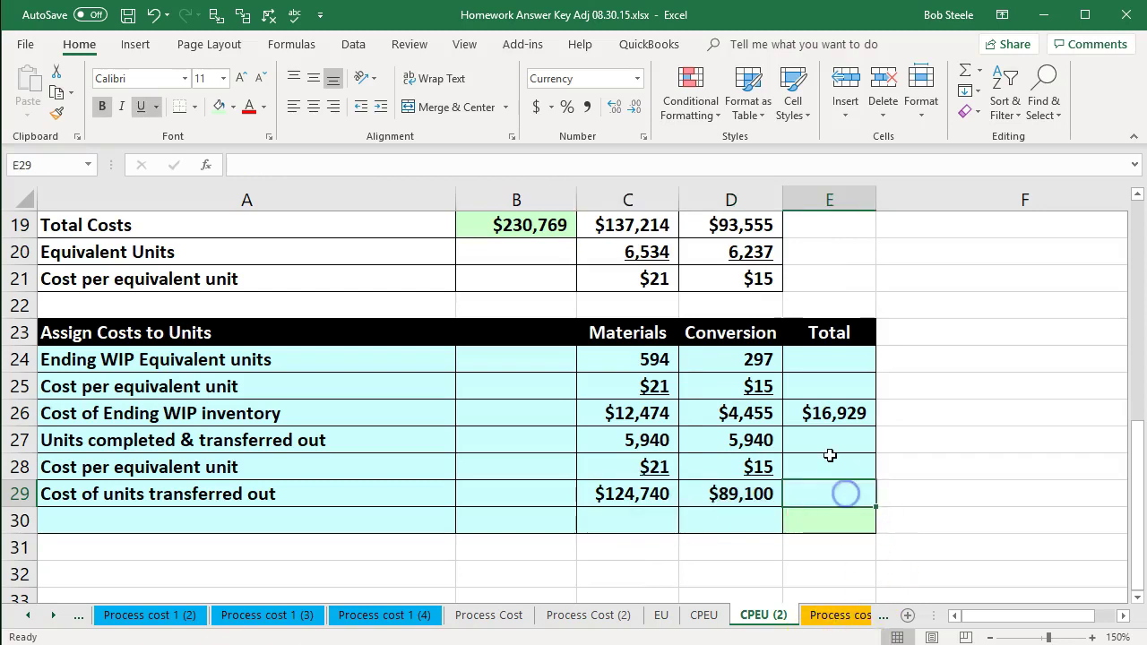
text(=sum()
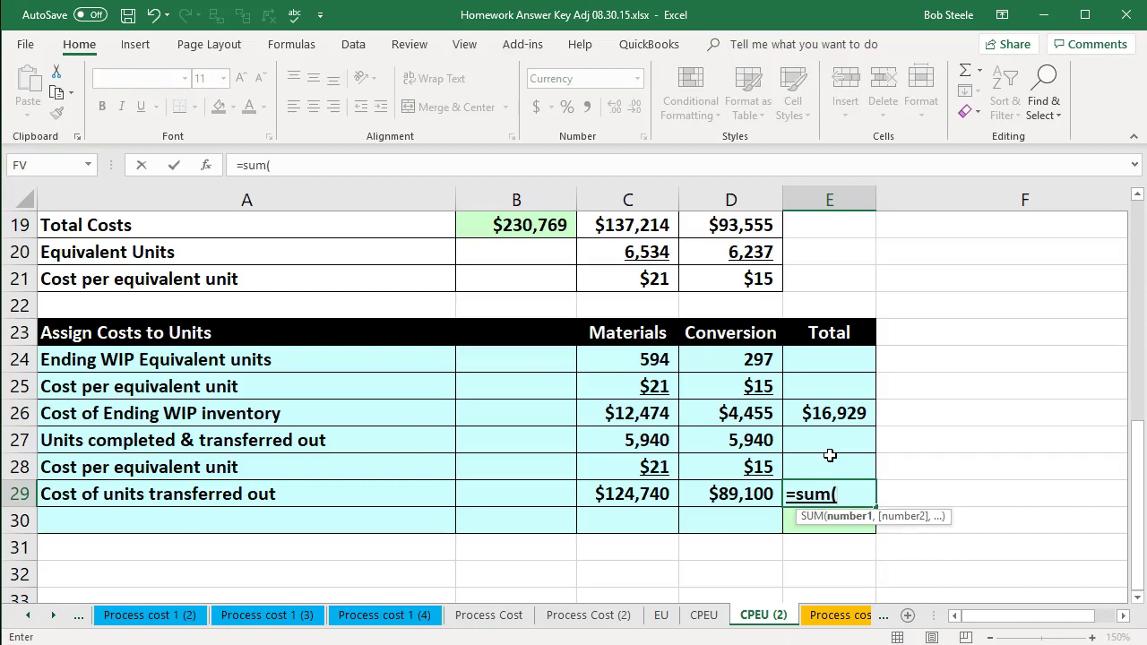
key(Left)
key(shift+Left)
key(Return)
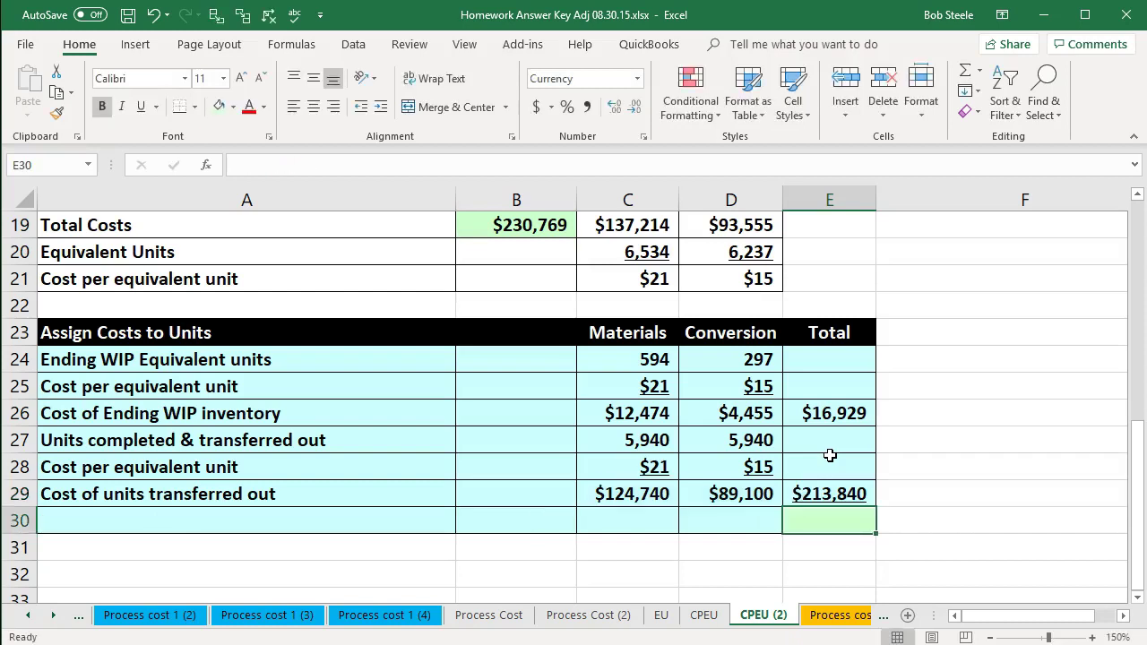
drag(874, 538, 875, 542)
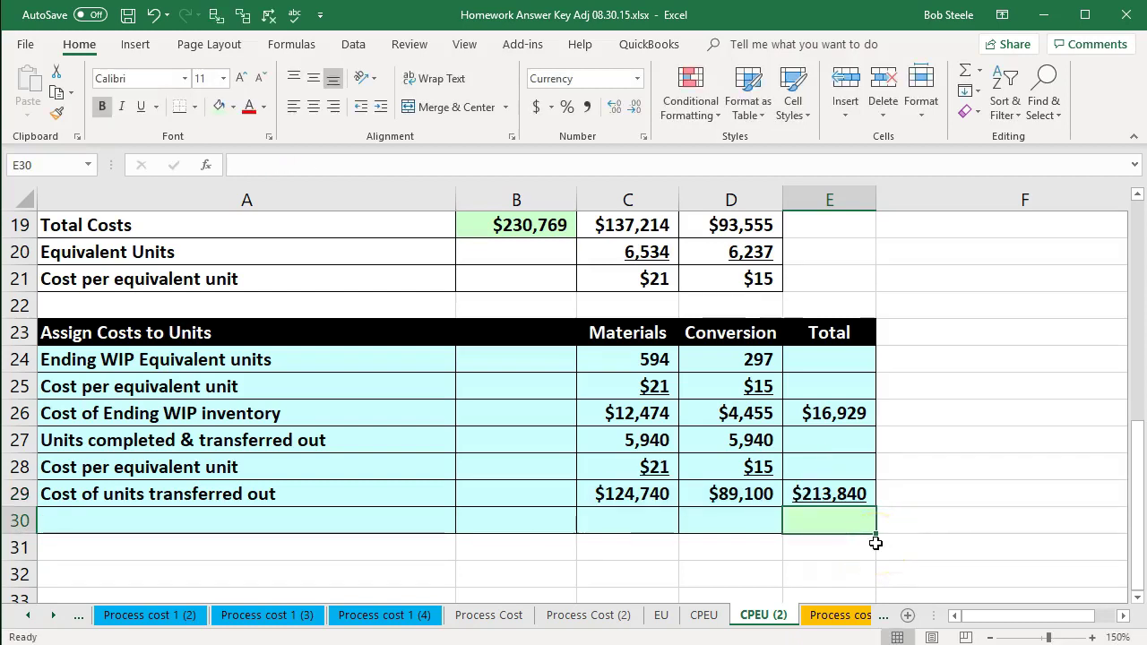
click(517, 234)
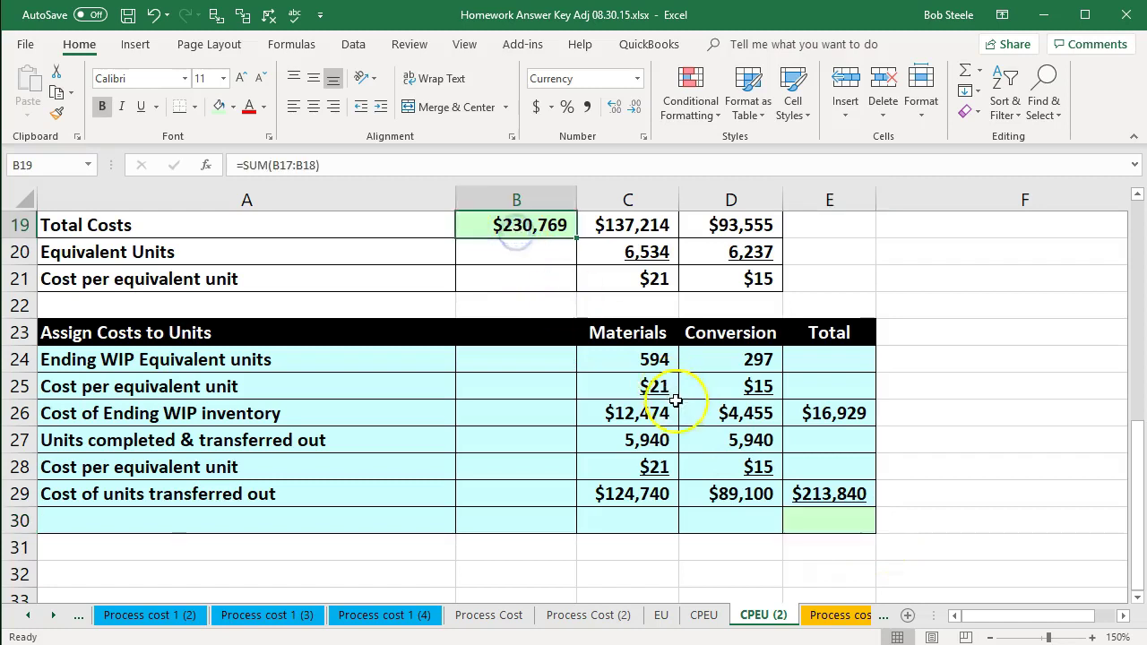
scroll(676, 401, up, 1)
click(508, 257)
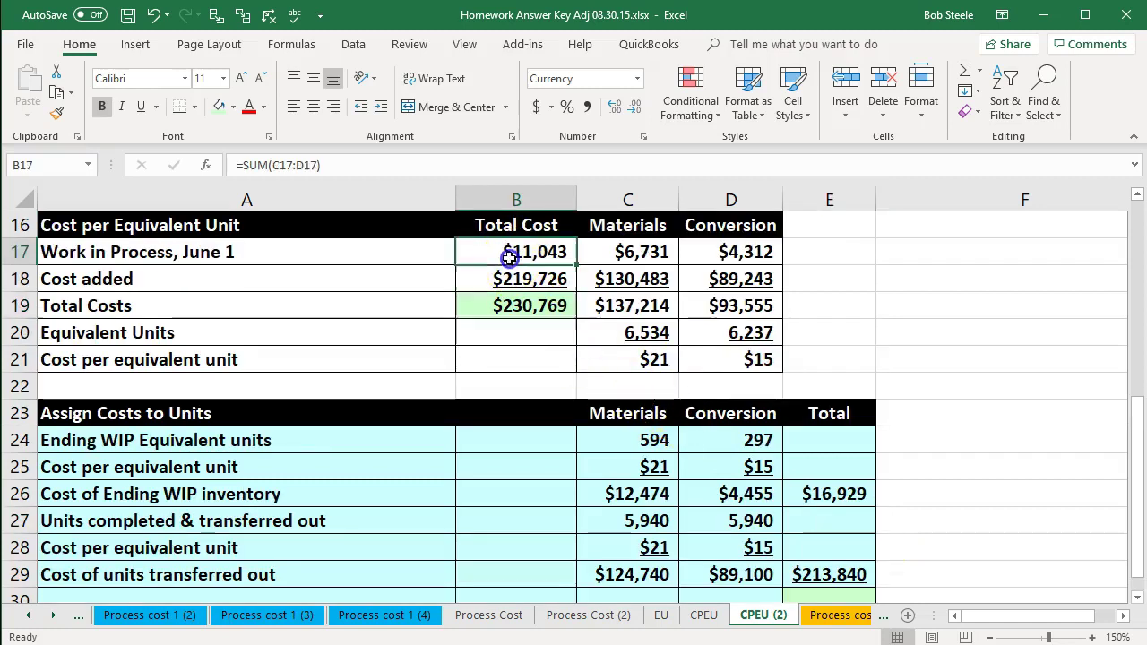
key(Down)
key(Down)
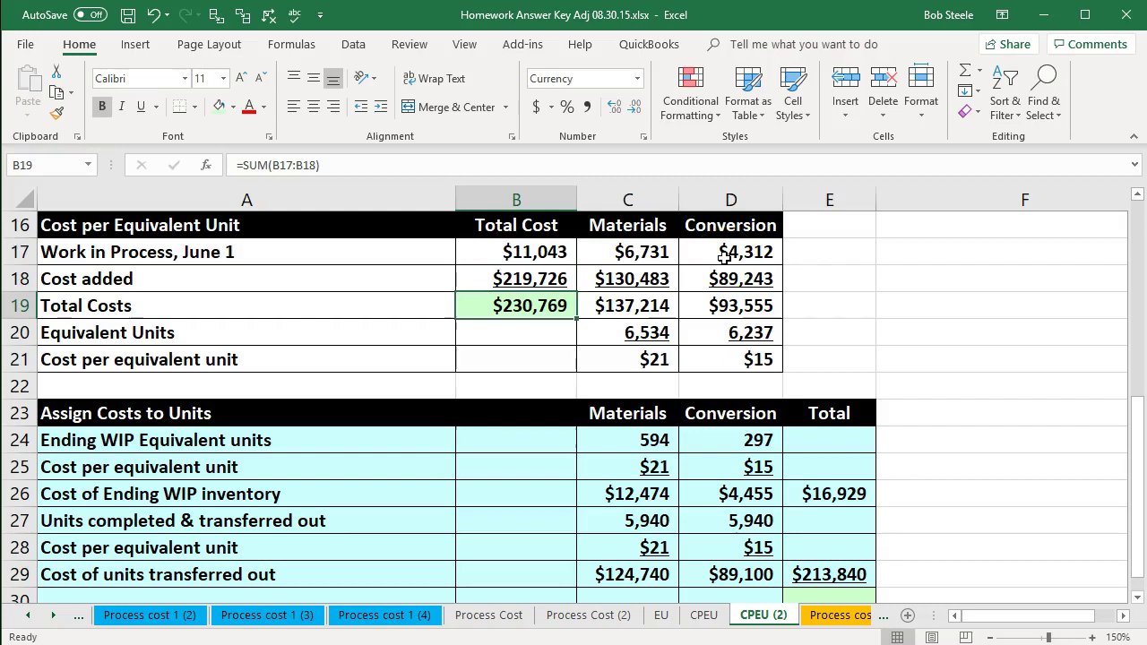
scroll(704, 417, up, 2)
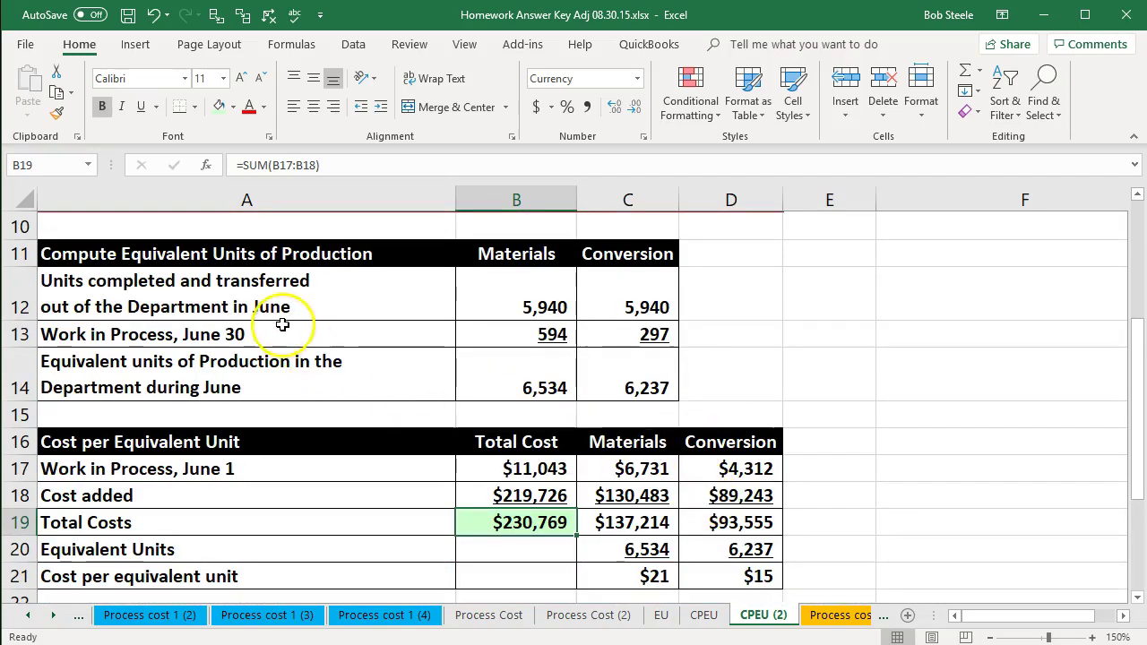
click(265, 302)
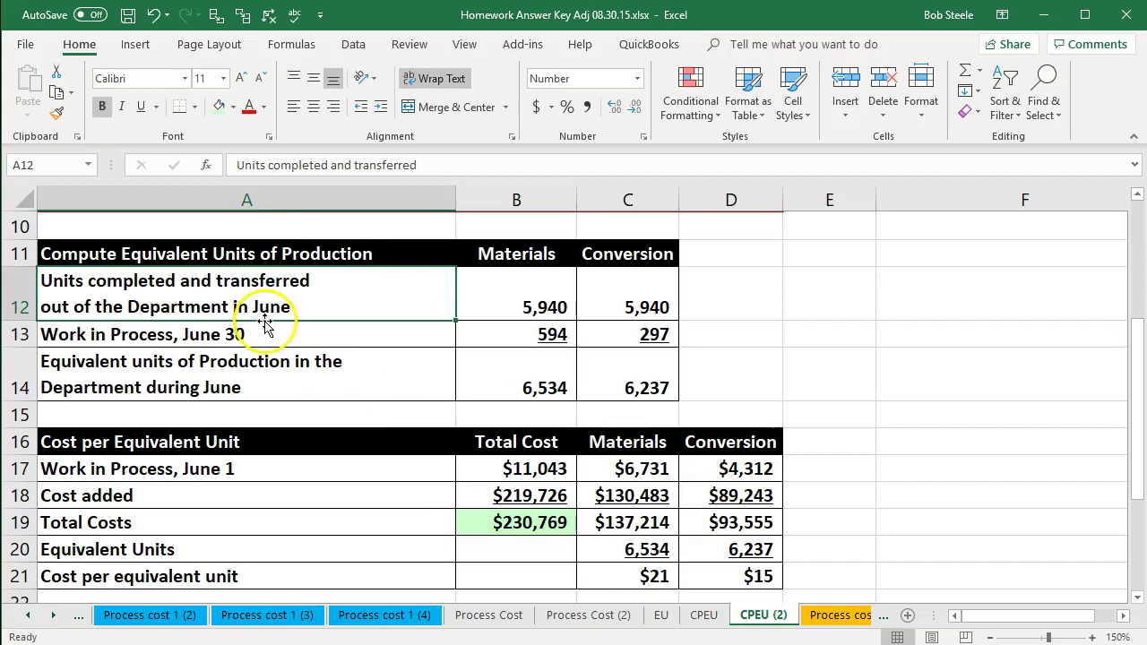
click(261, 333)
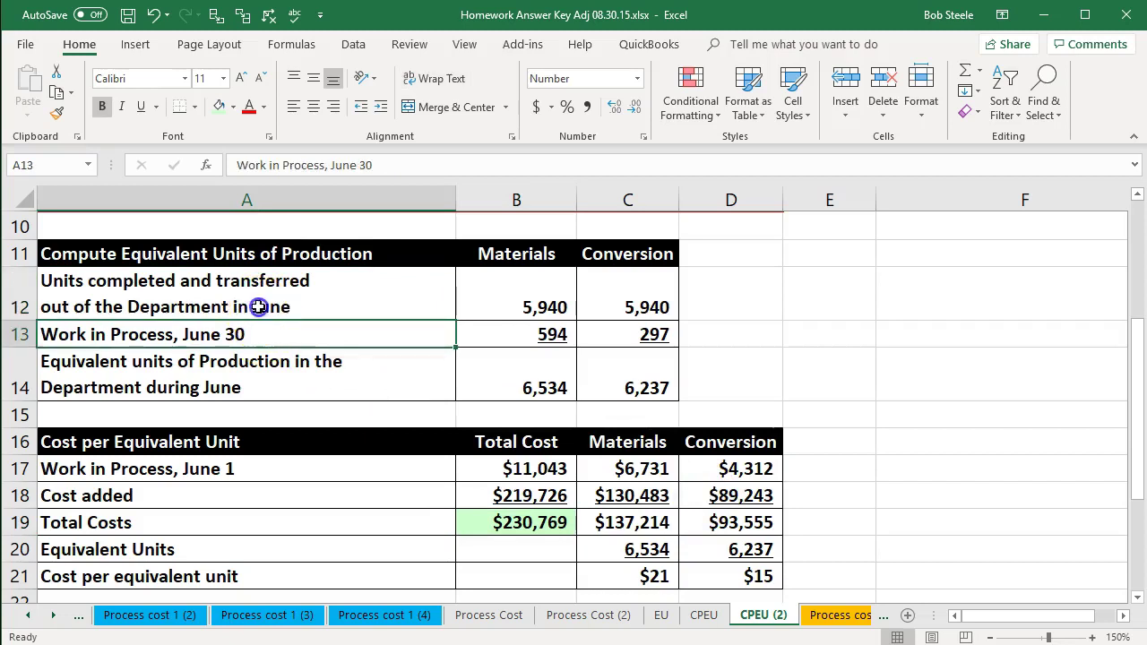
click(258, 305)
scroll(557, 393, down, 2)
scroll(558, 393, down, 1)
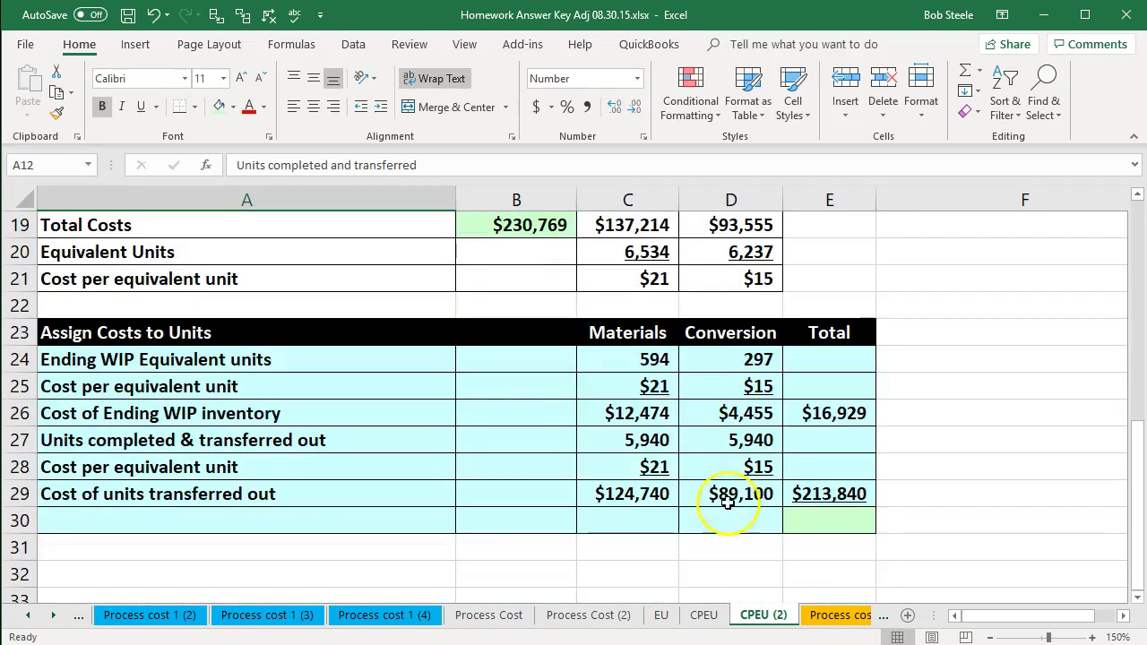
click(836, 415)
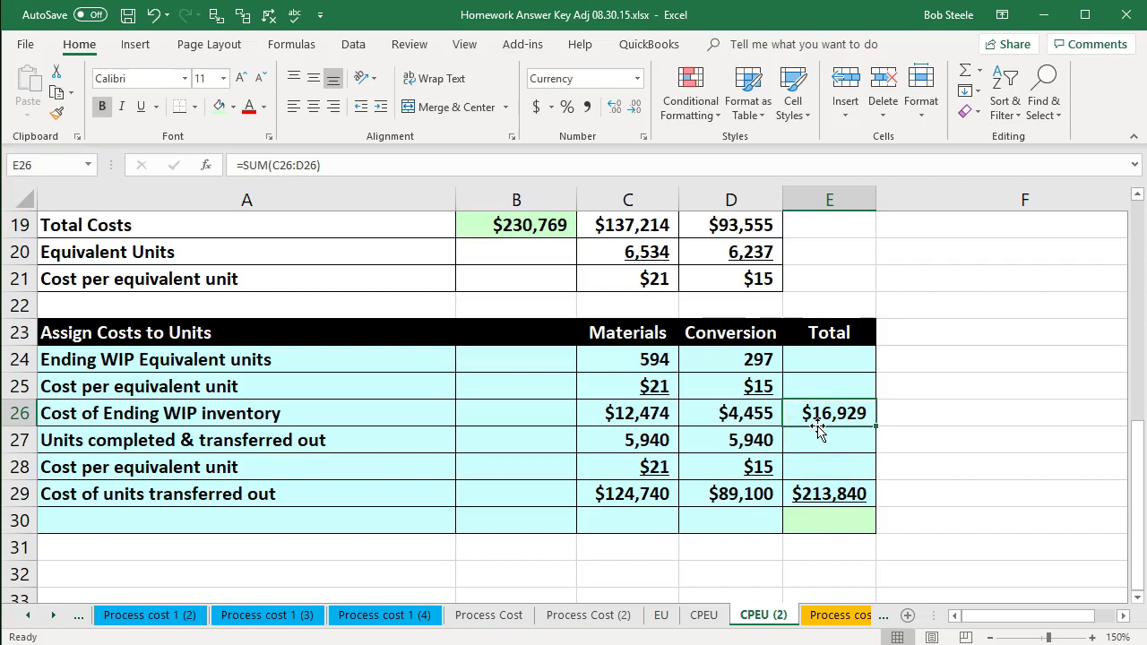
click(846, 494)
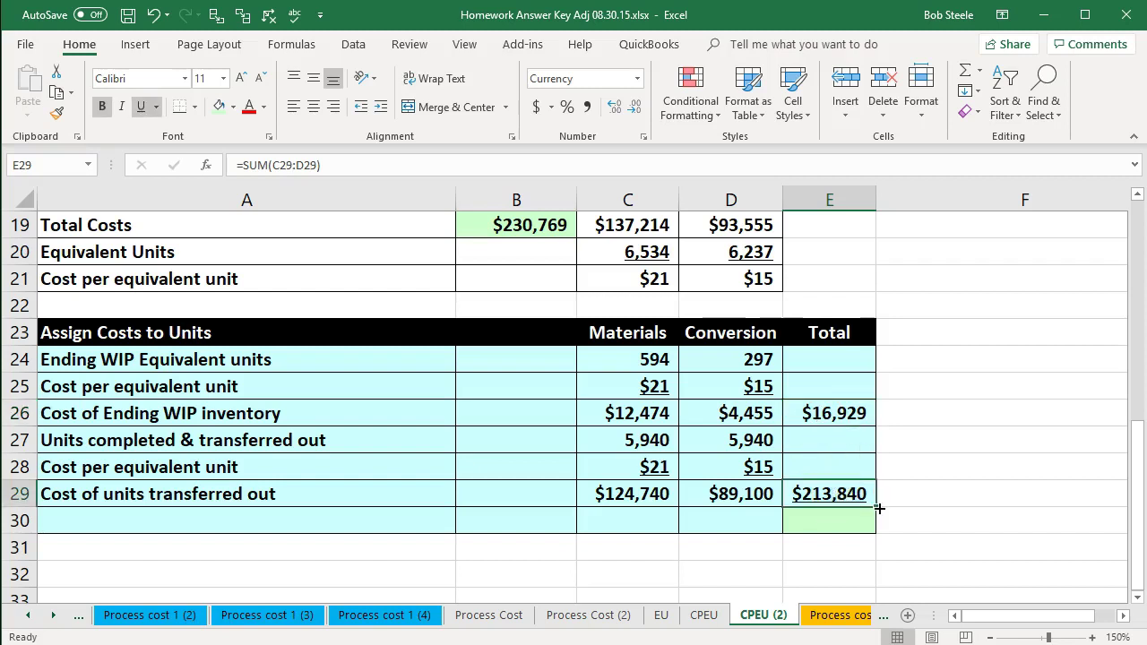
Step: Enter a check total in E30 summing E25:E29 to $230,769
click(871, 518)
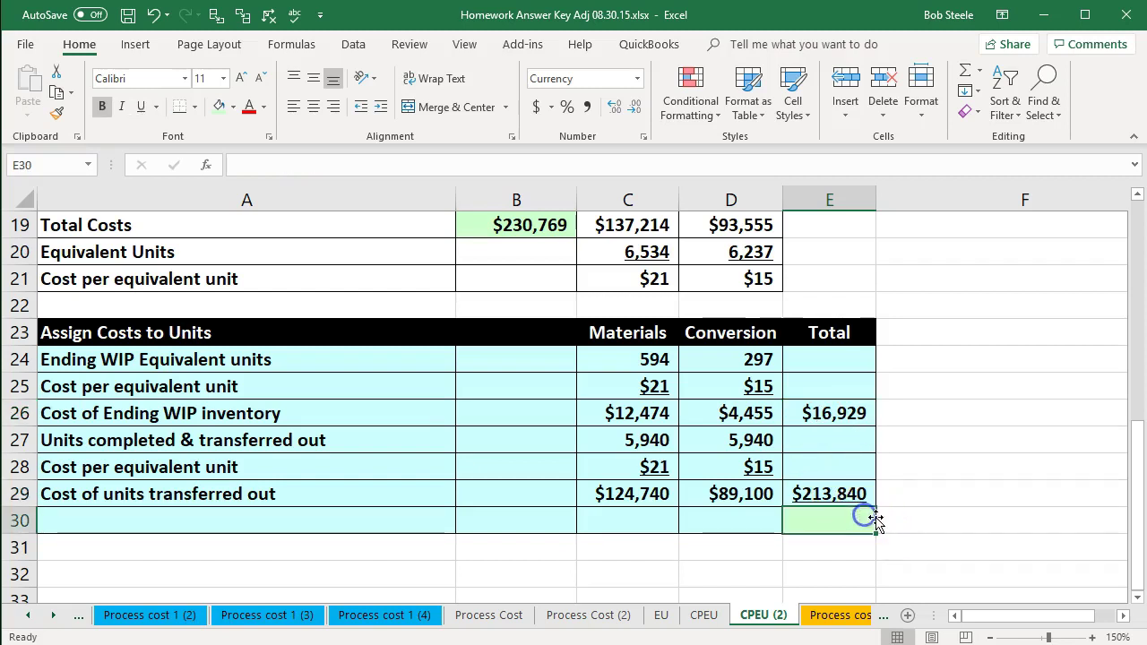
text(=sum()
key(Up)
key(shift+Up)
key(shift+Up)
key(shift+Up)
key(shift+Up)
key(Return)
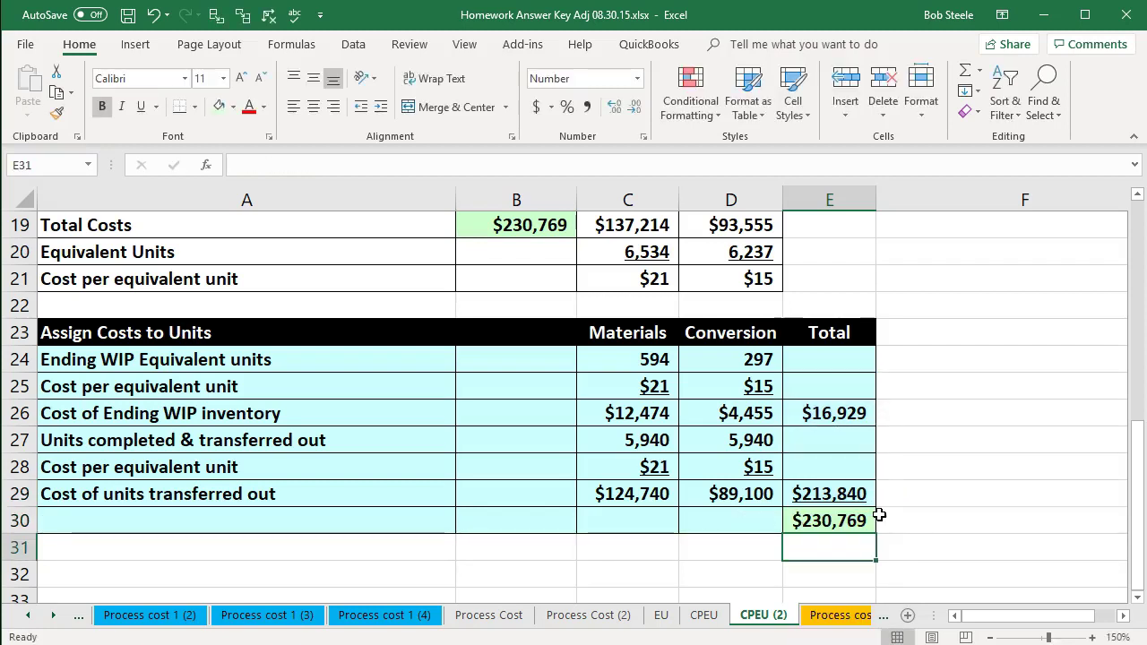
Step: Verify the E30 check total matches the $230,769 Total Costs in B19
click(870, 520)
click(519, 225)
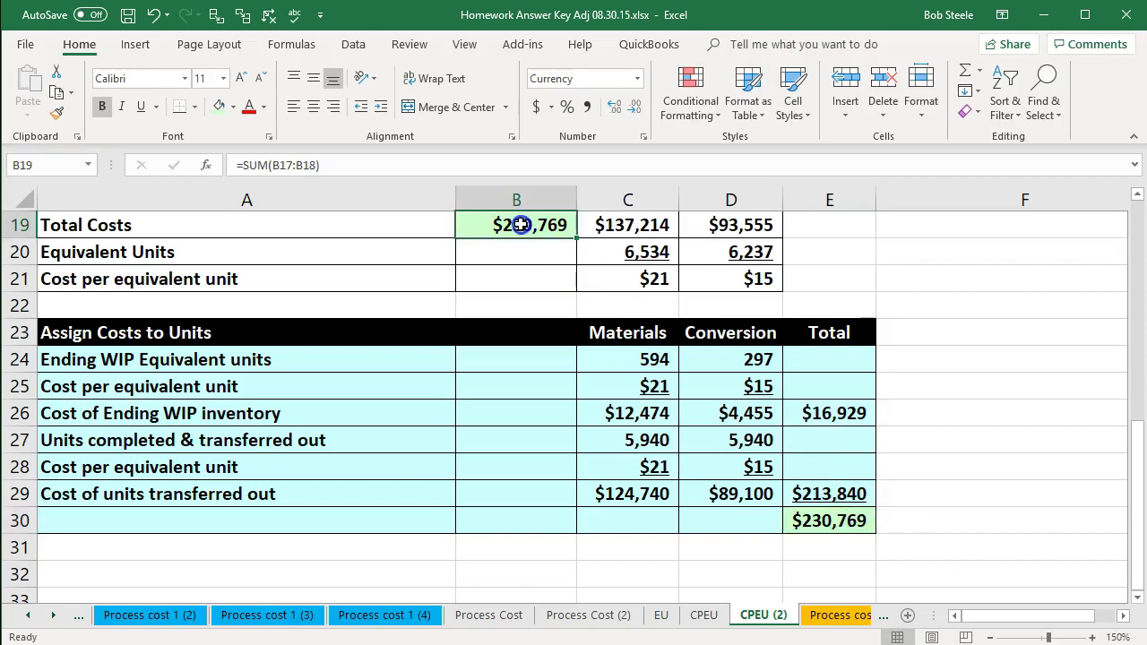
click(840, 516)
scroll(942, 492, up, 1)
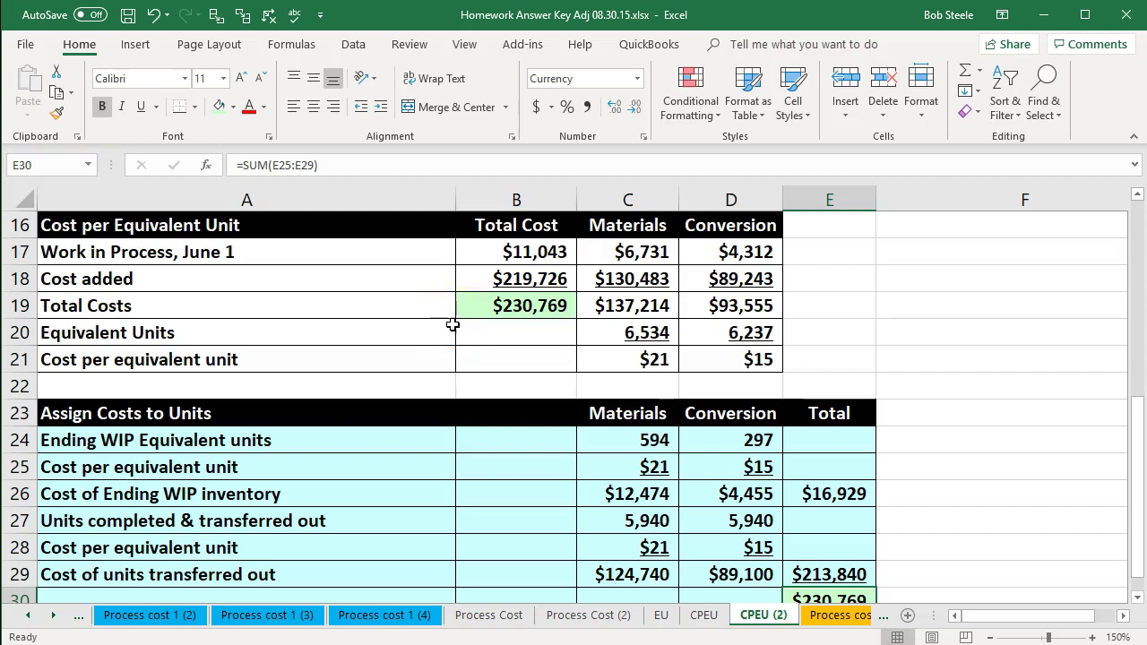
click(619, 359)
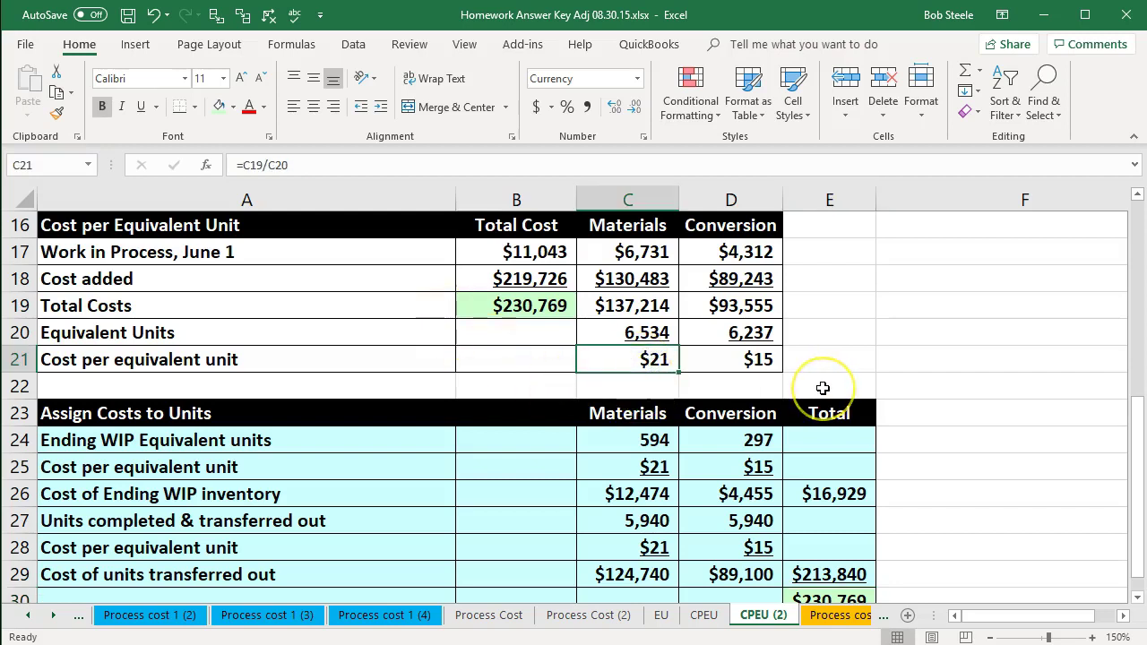
click(543, 303)
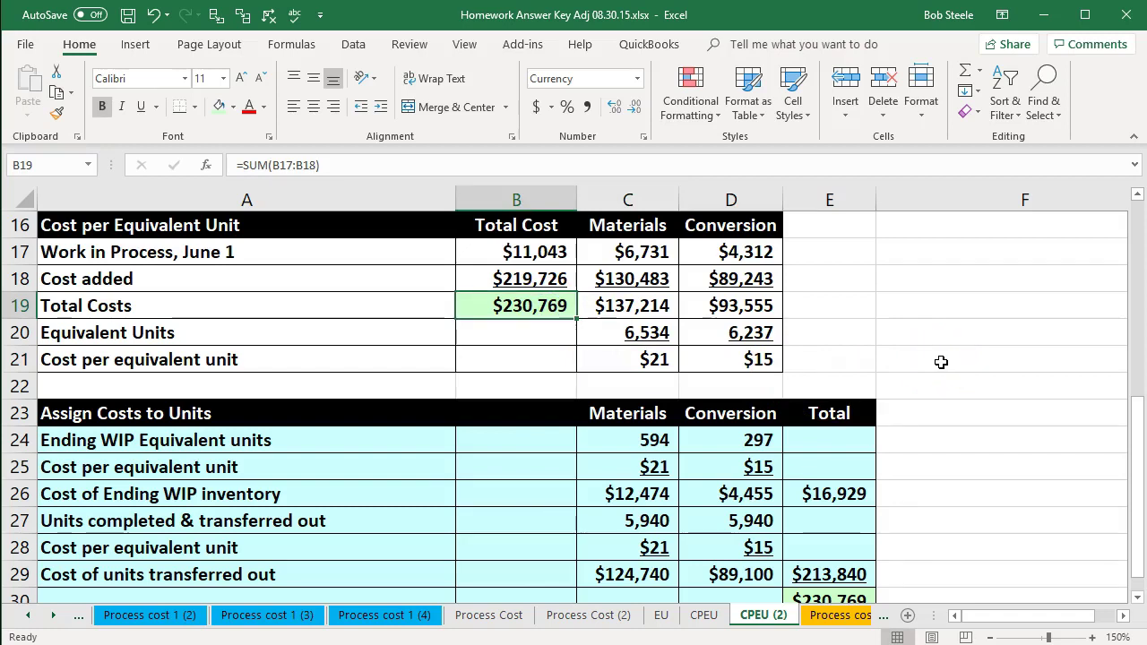
scroll(941, 361, up, 2)
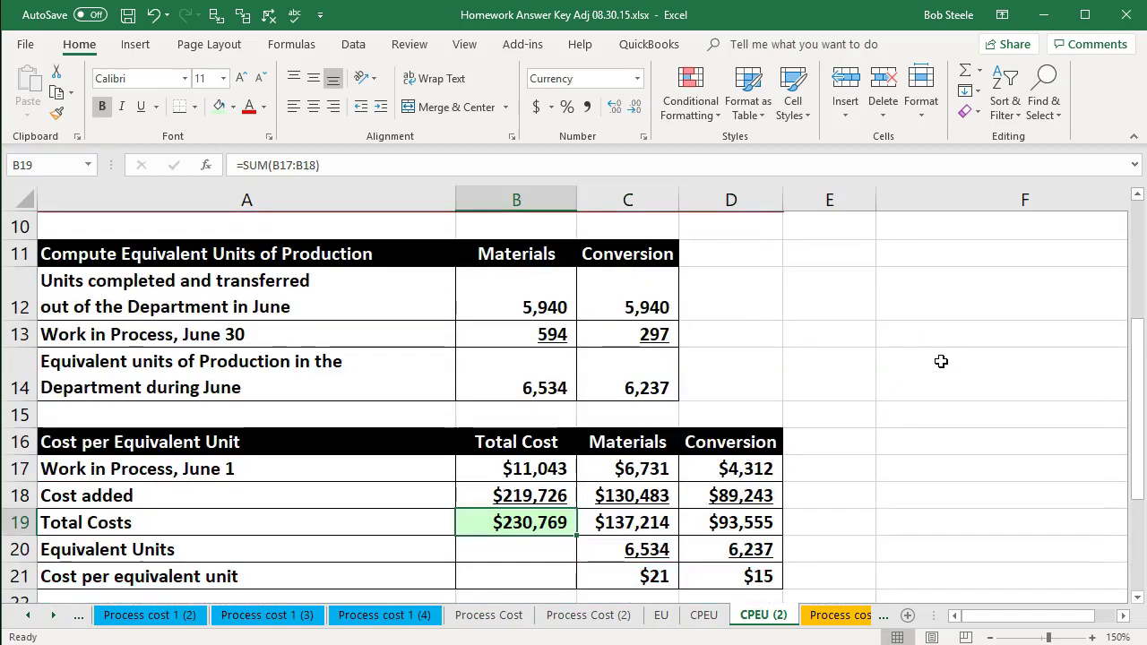
click(402, 310)
click(522, 308)
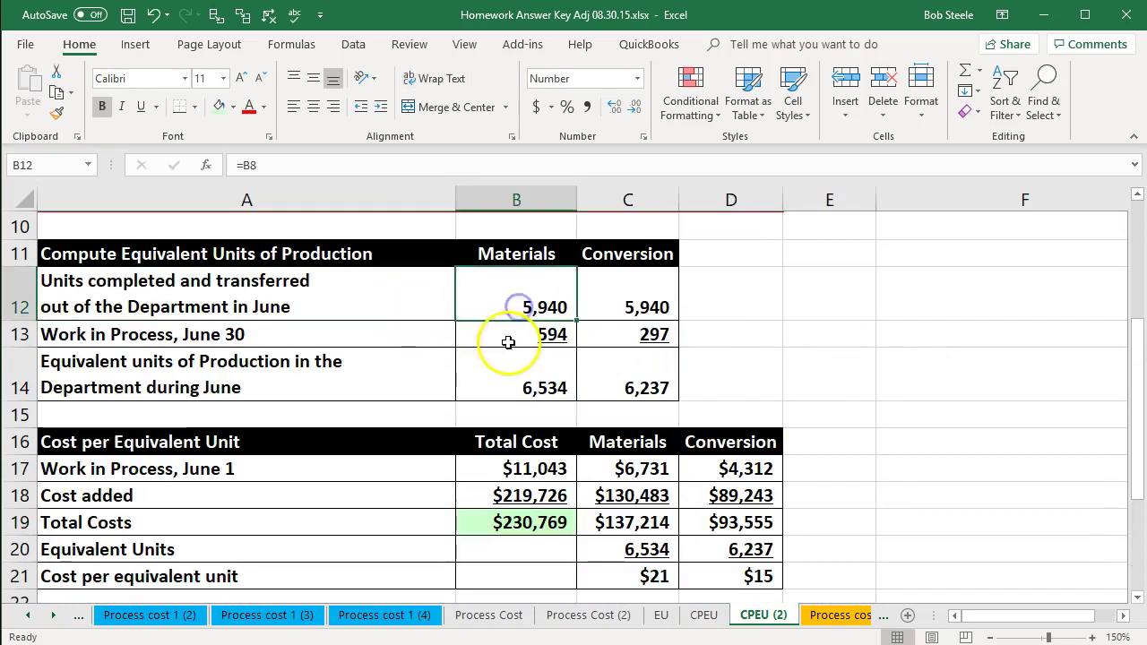
click(510, 341)
click(518, 388)
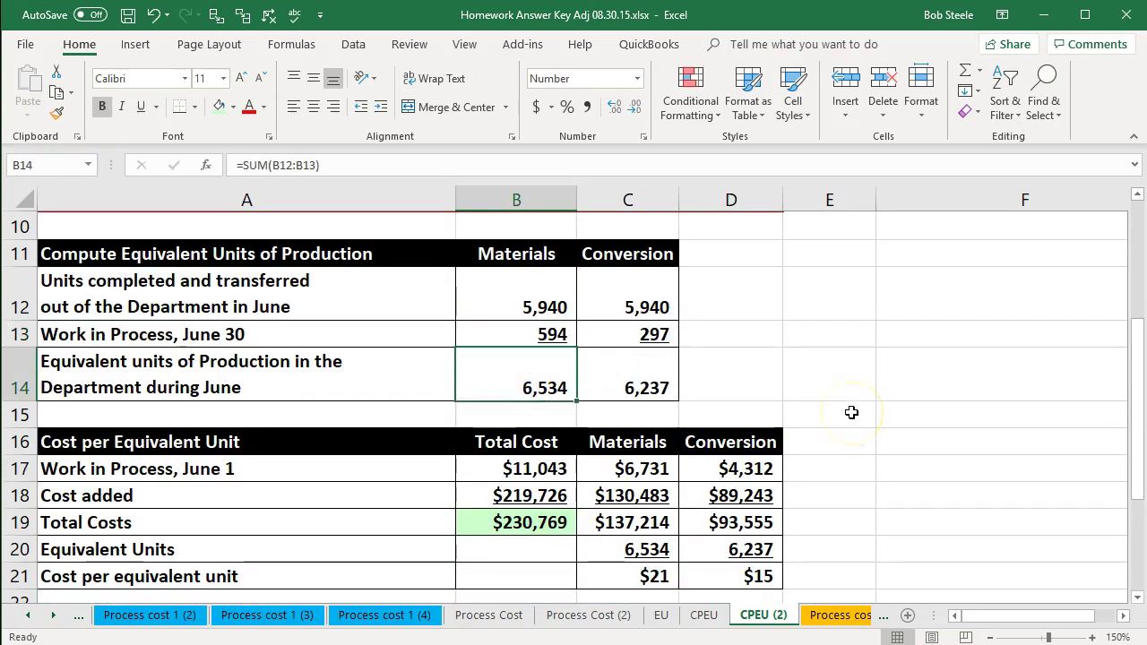
click(672, 386)
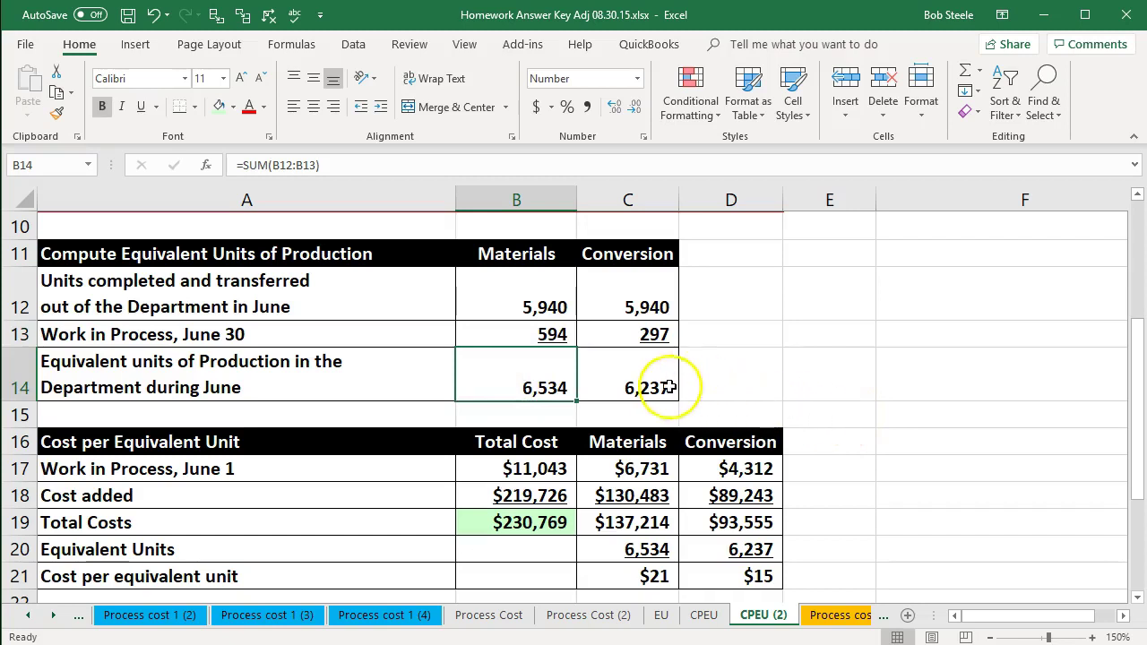
scroll(764, 391, down, 1)
scroll(767, 393, up, 1)
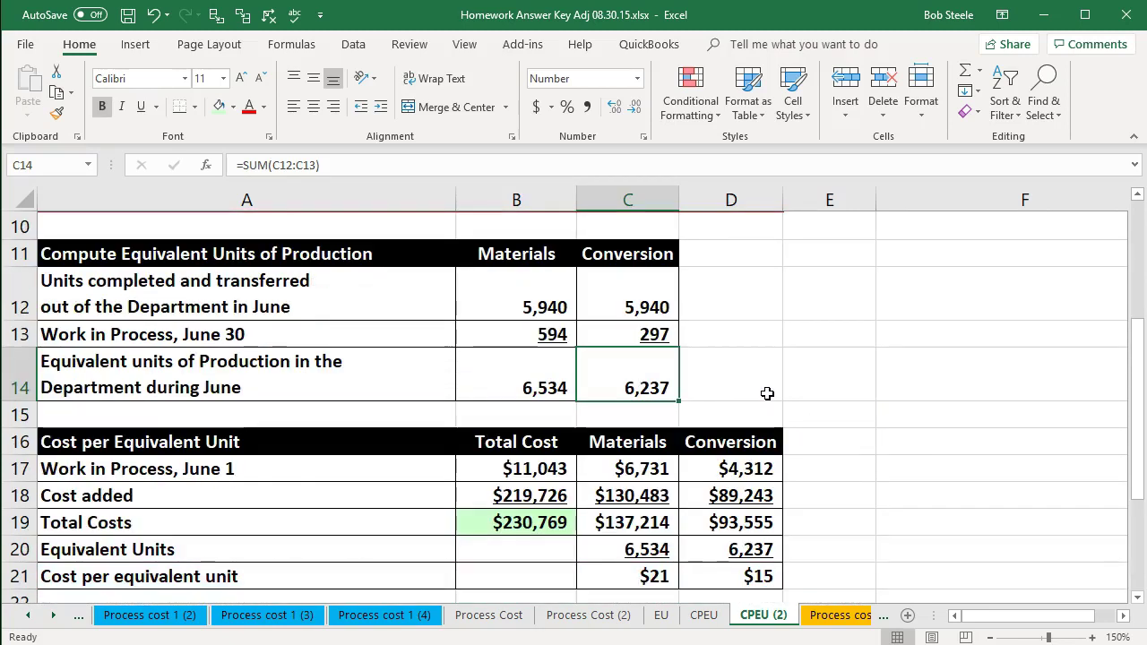
scroll(768, 394, down, 3)
click(819, 525)
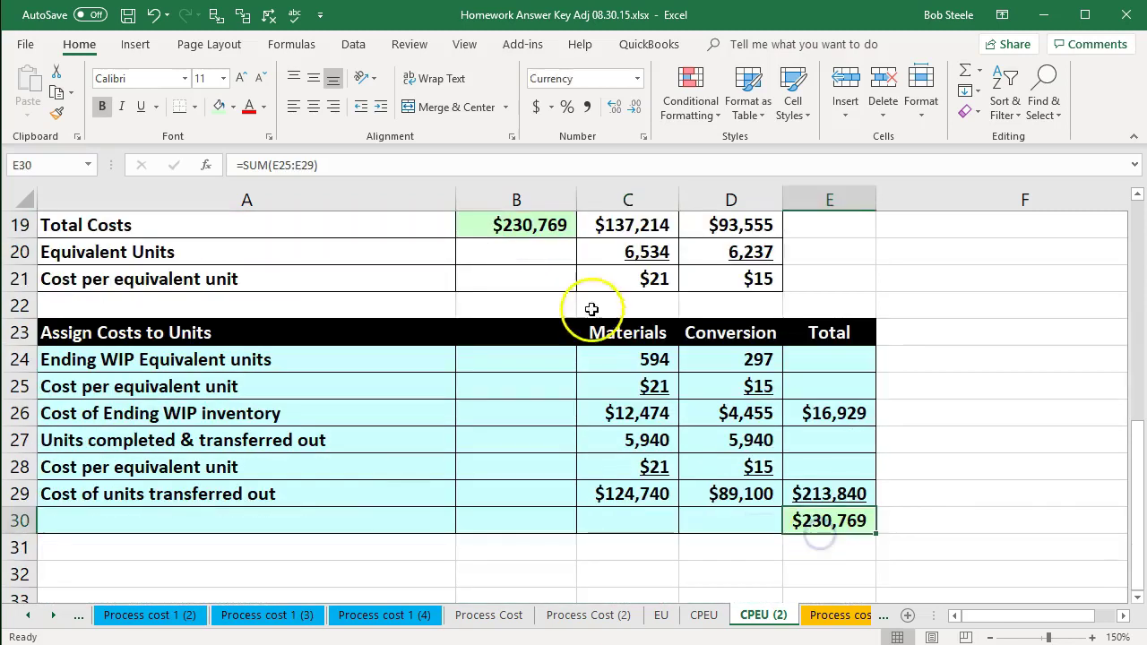
click(532, 228)
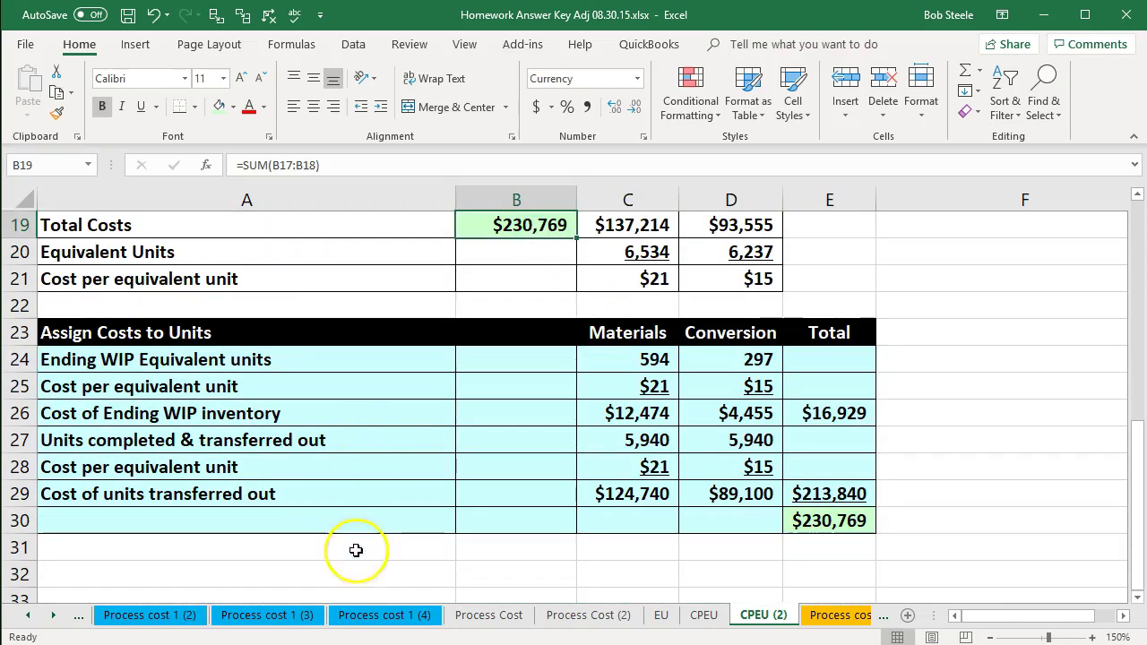